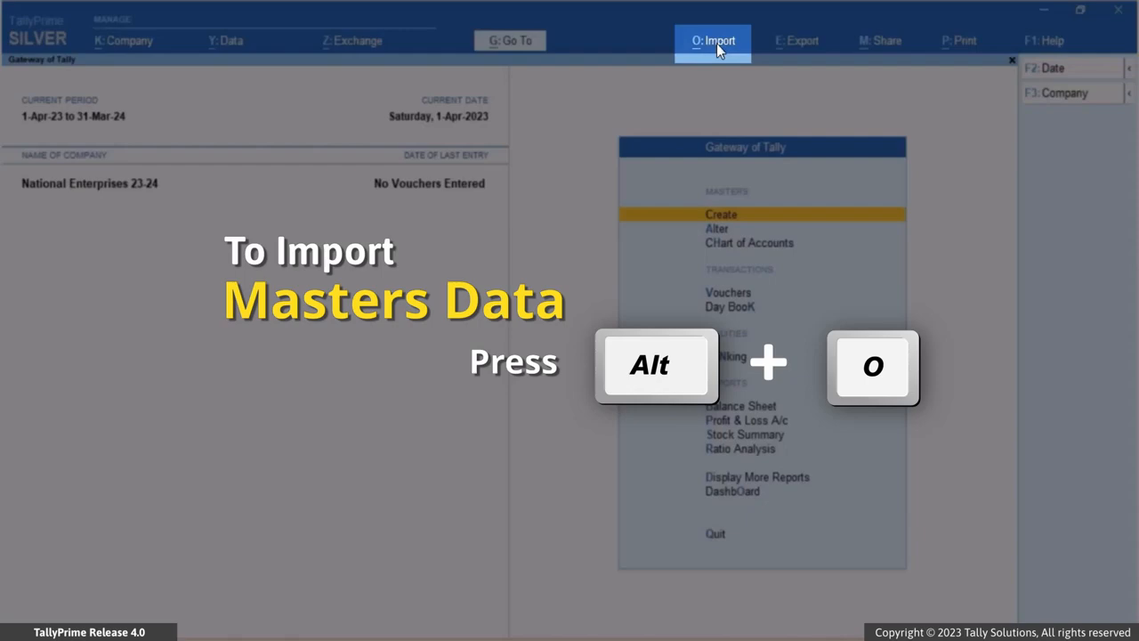
Export a sample Excel file for masters to the local drive, with Ledger as the master it covers.
click(717, 43)
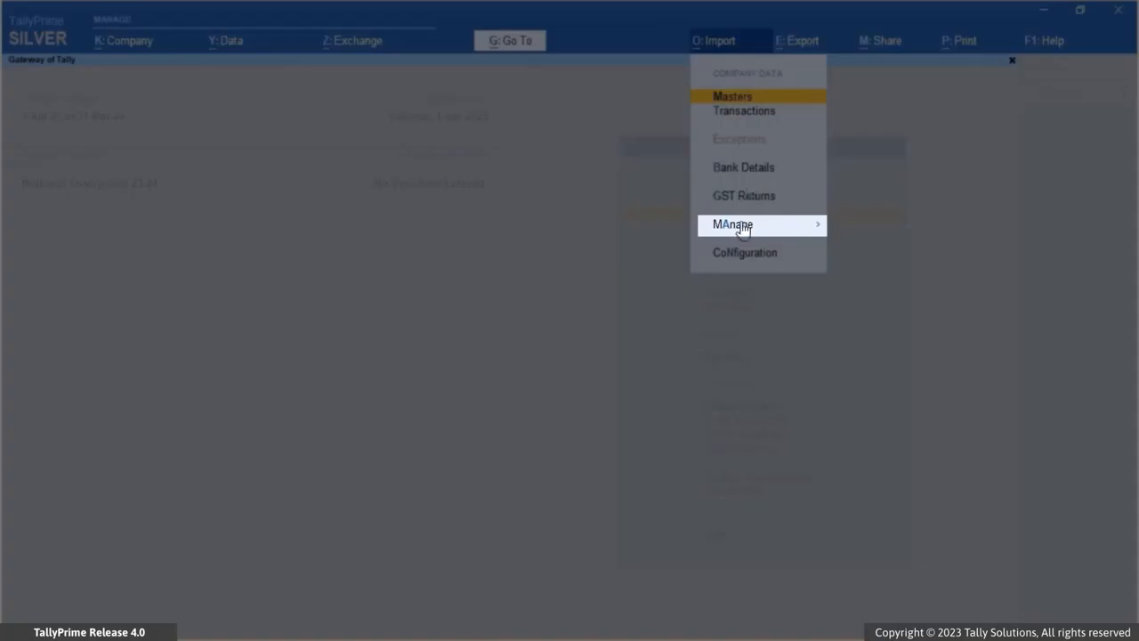
click(743, 229)
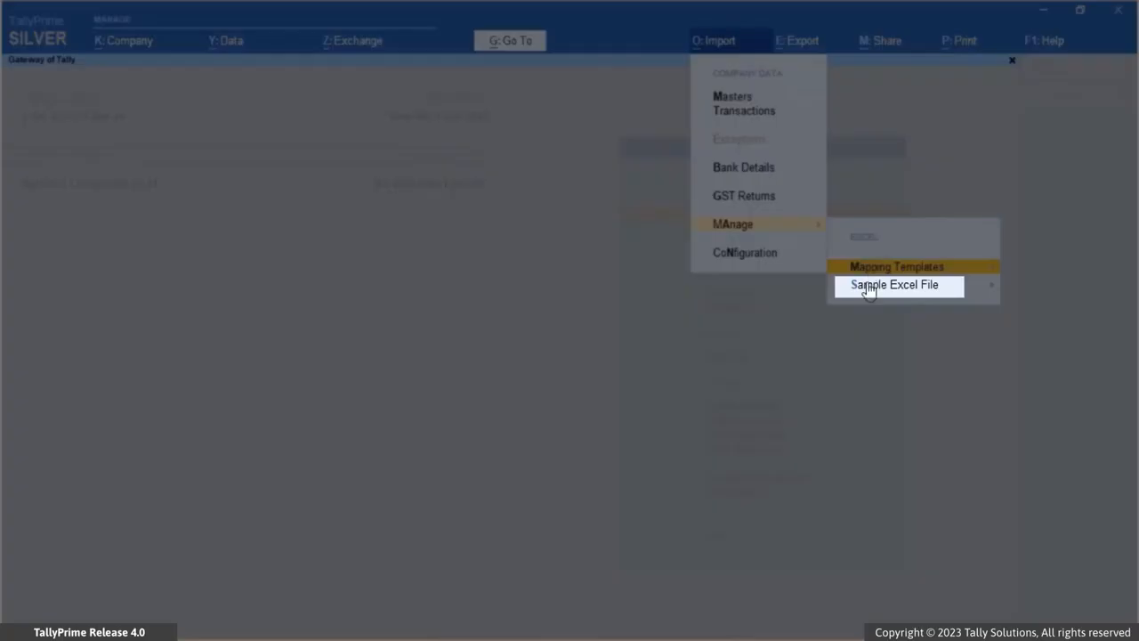
click(869, 284)
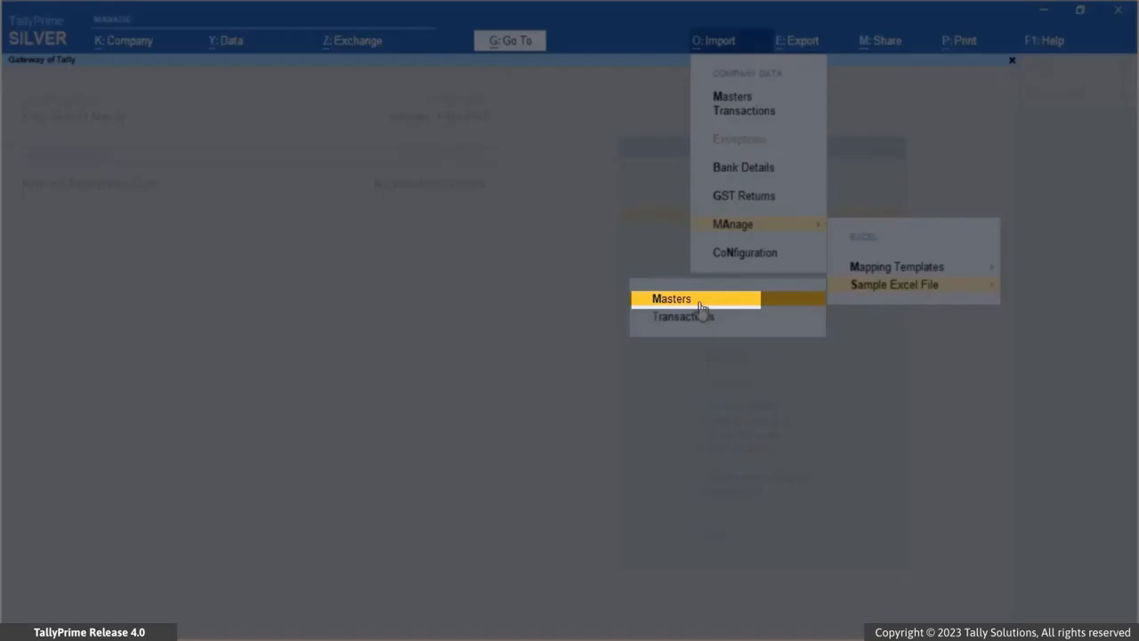
click(701, 305)
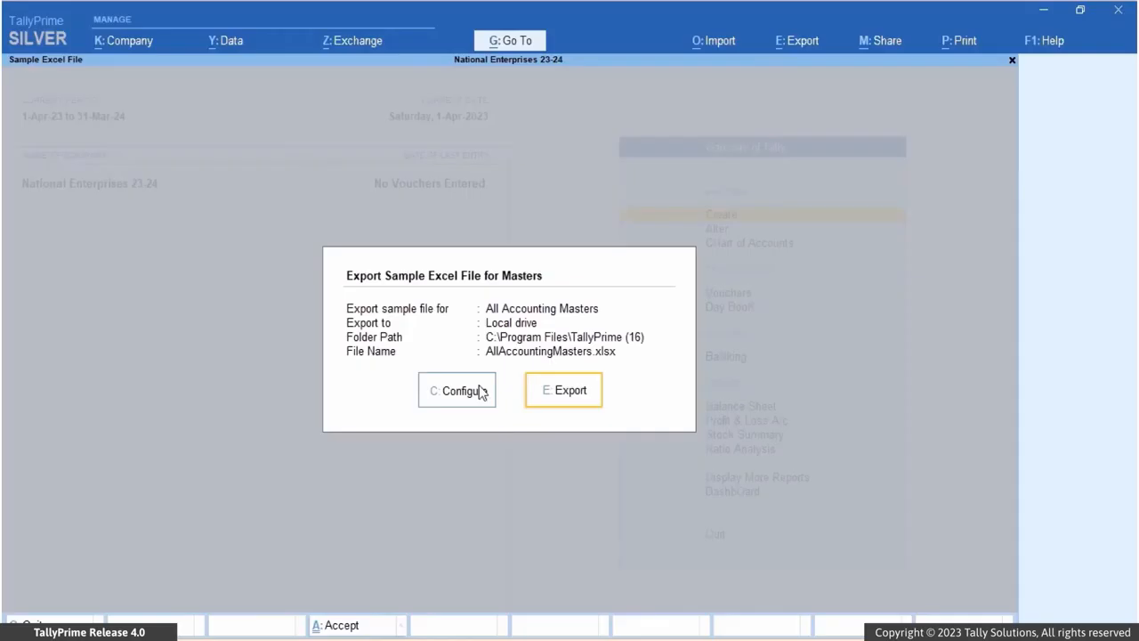
click(481, 392)
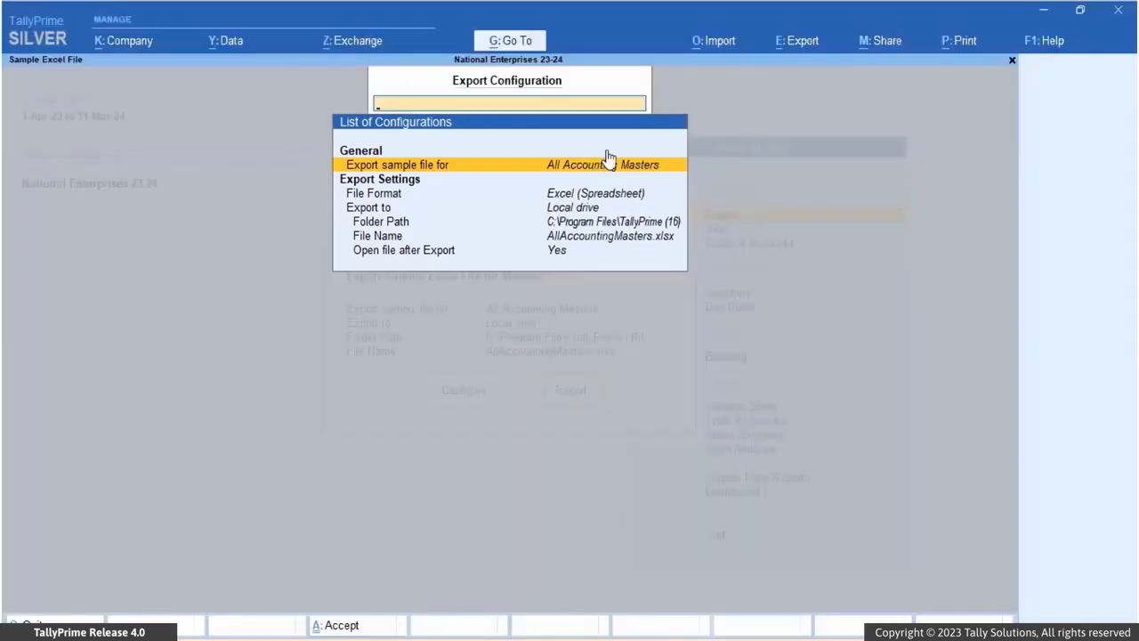
click(606, 153)
text(Ledg)
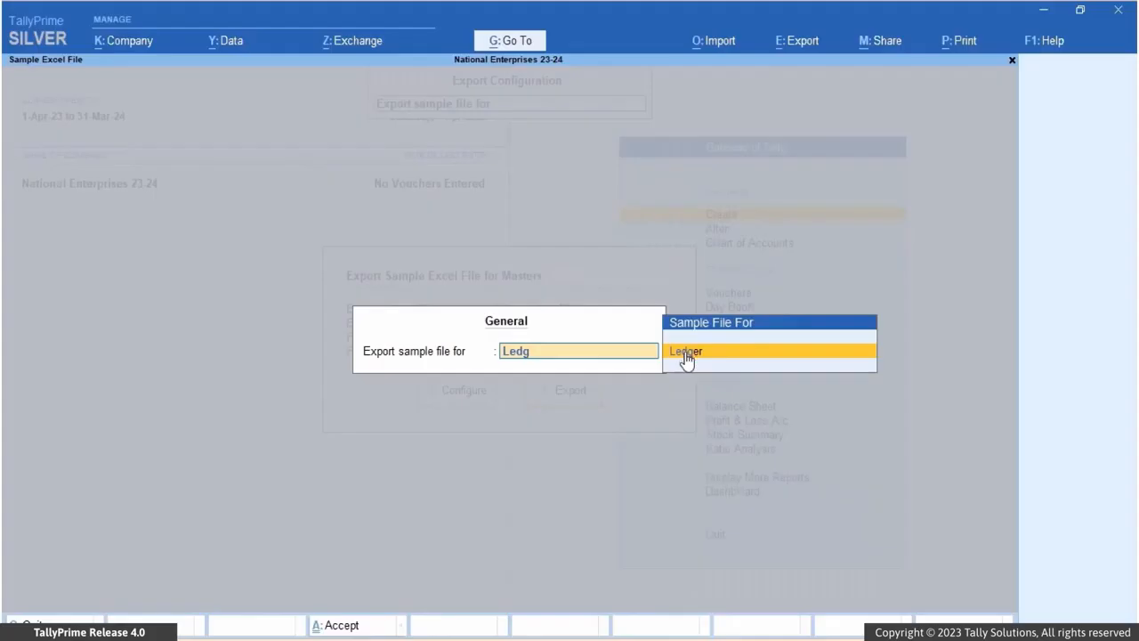
click(686, 353)
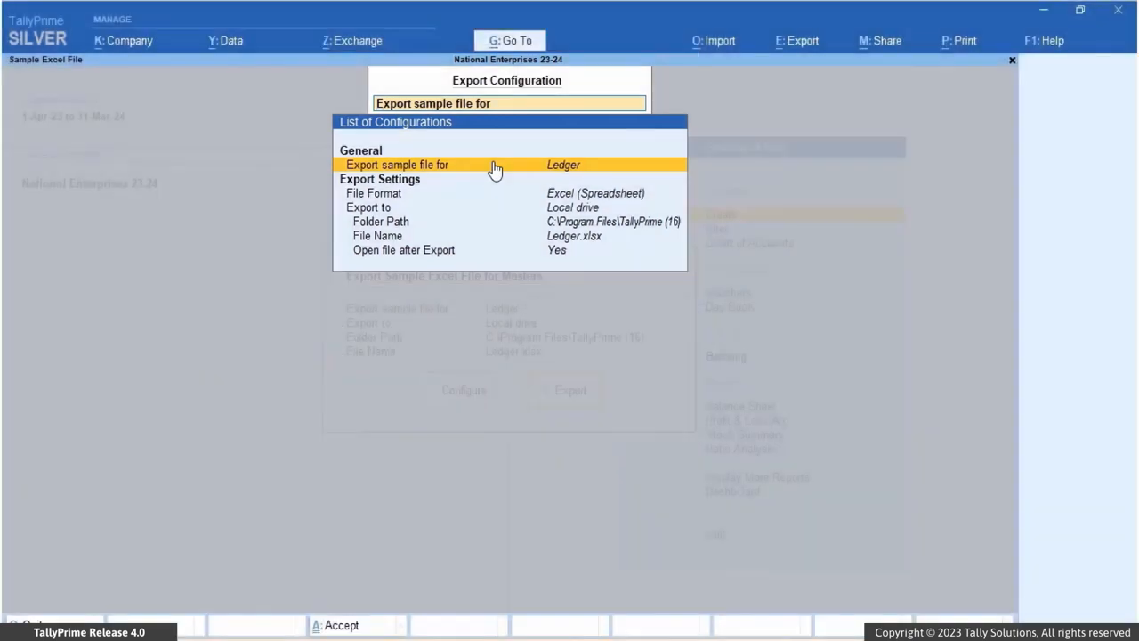
key(Escape)
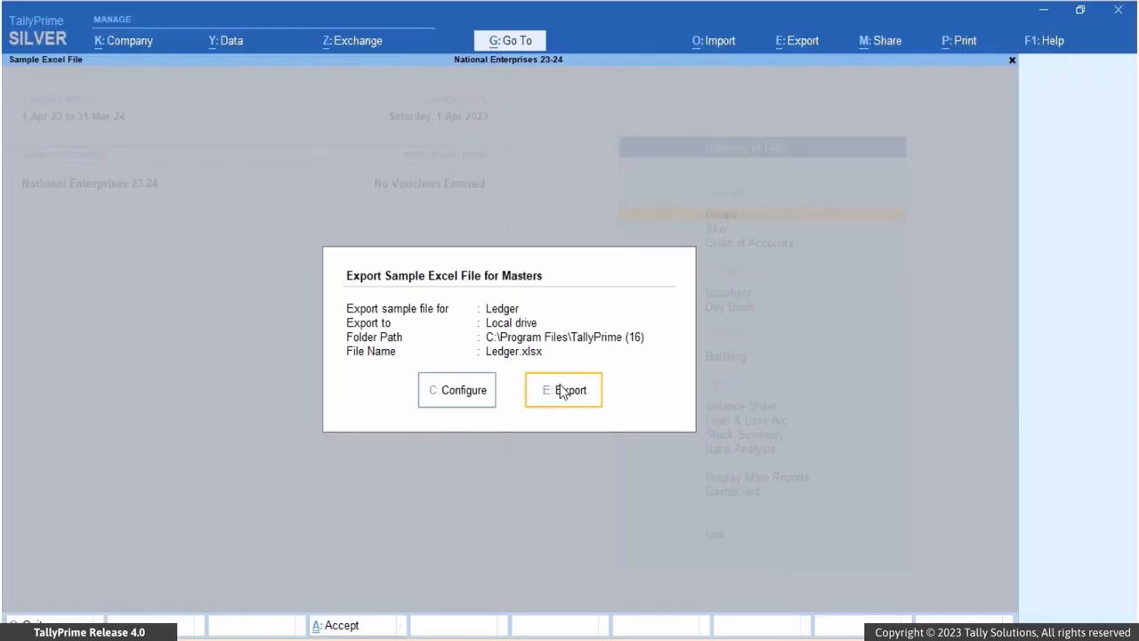
click(562, 393)
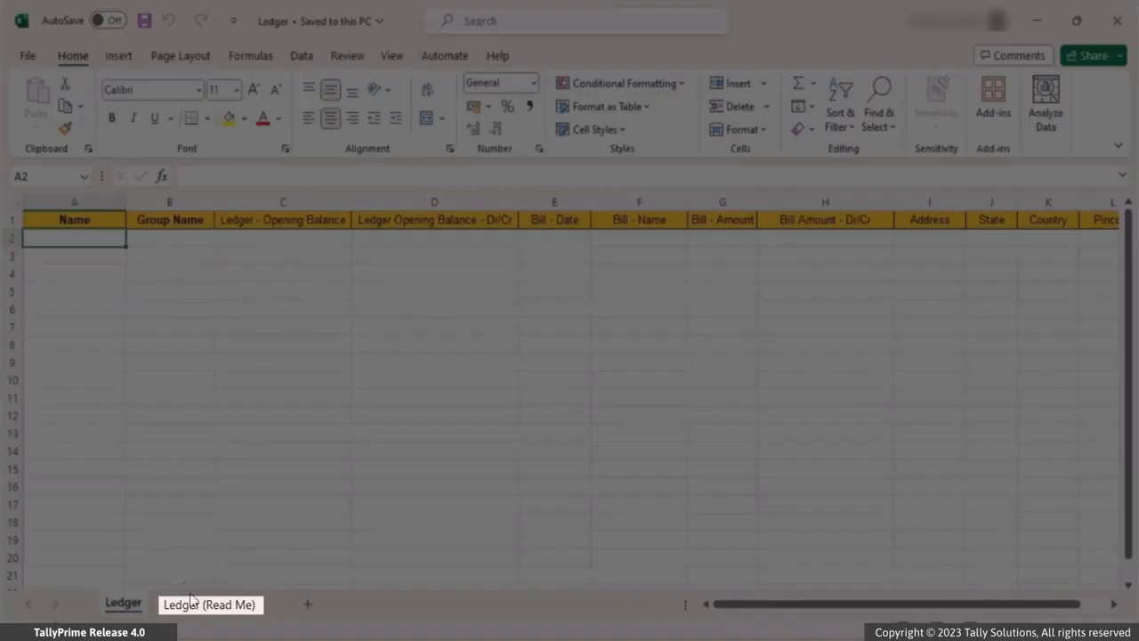
Review the Ledger (Read Me) and Ledger worksheets, and open the LedgerQ1 workbook from the Export&ImportFiles folder.
click(192, 605)
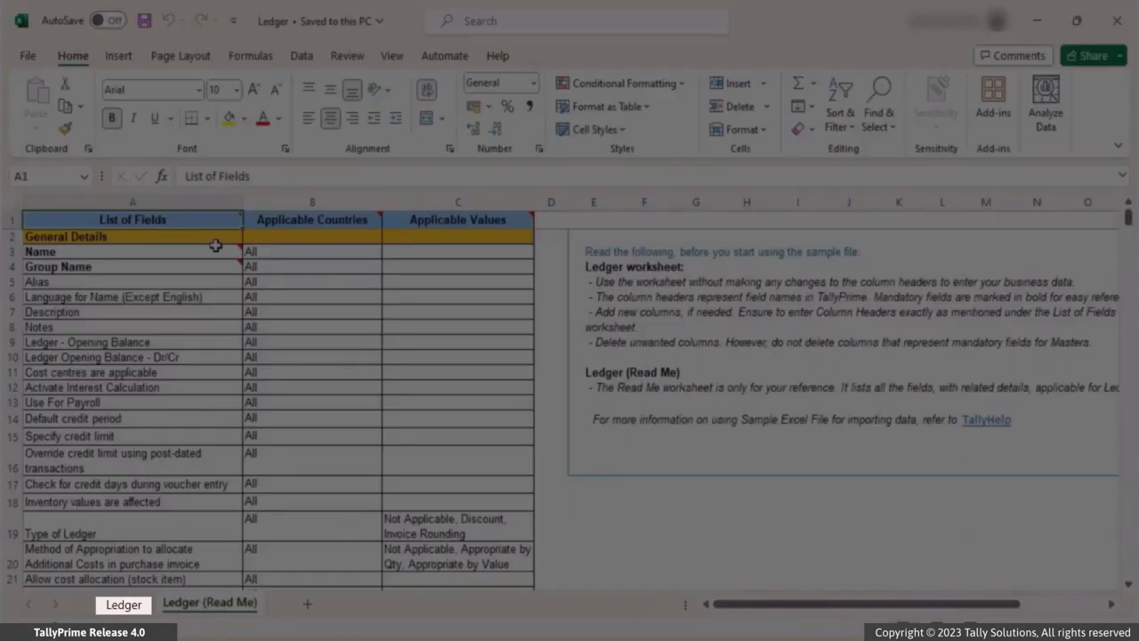
click(132, 607)
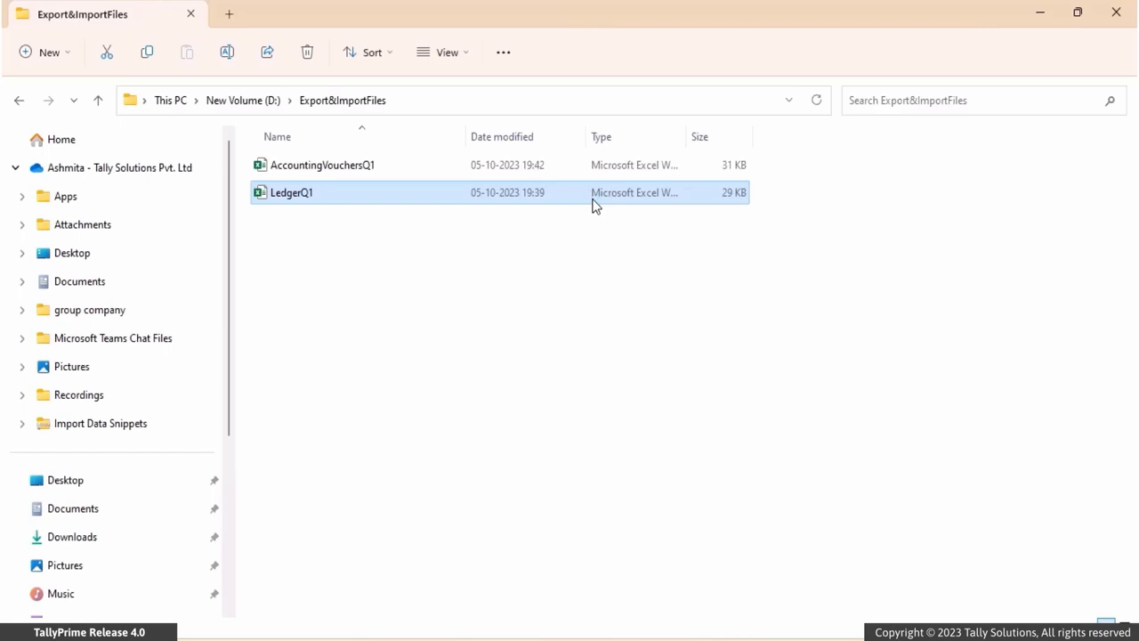
double_click(595, 205)
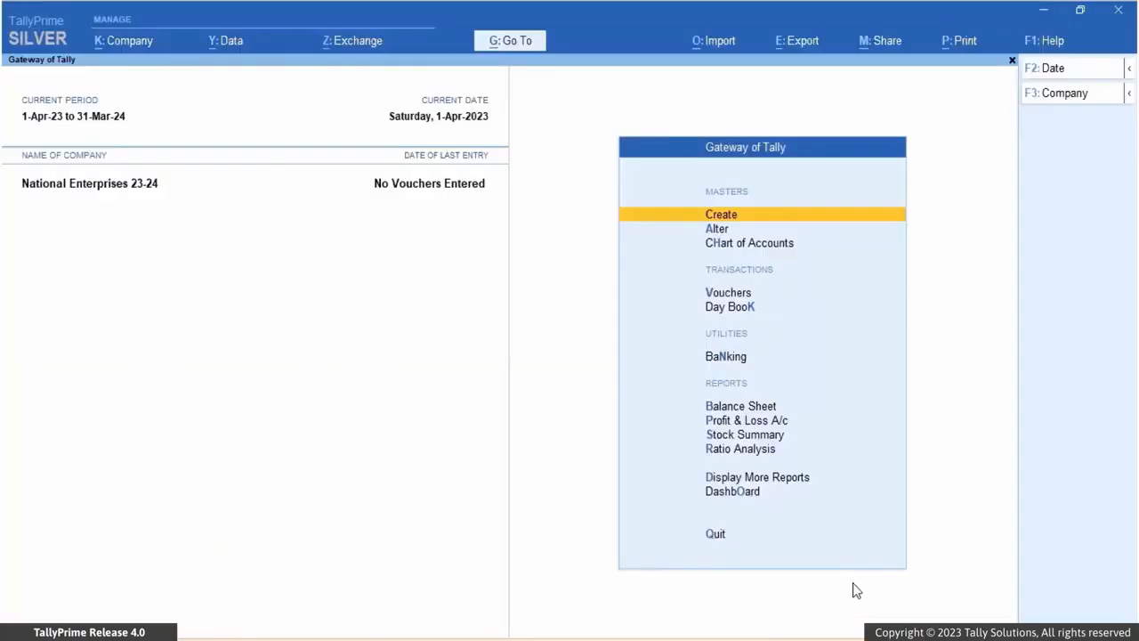
Start a masters import in Excel (Spreadsheet) format with LedgerQ1.xlsx as the file to import.
click(725, 42)
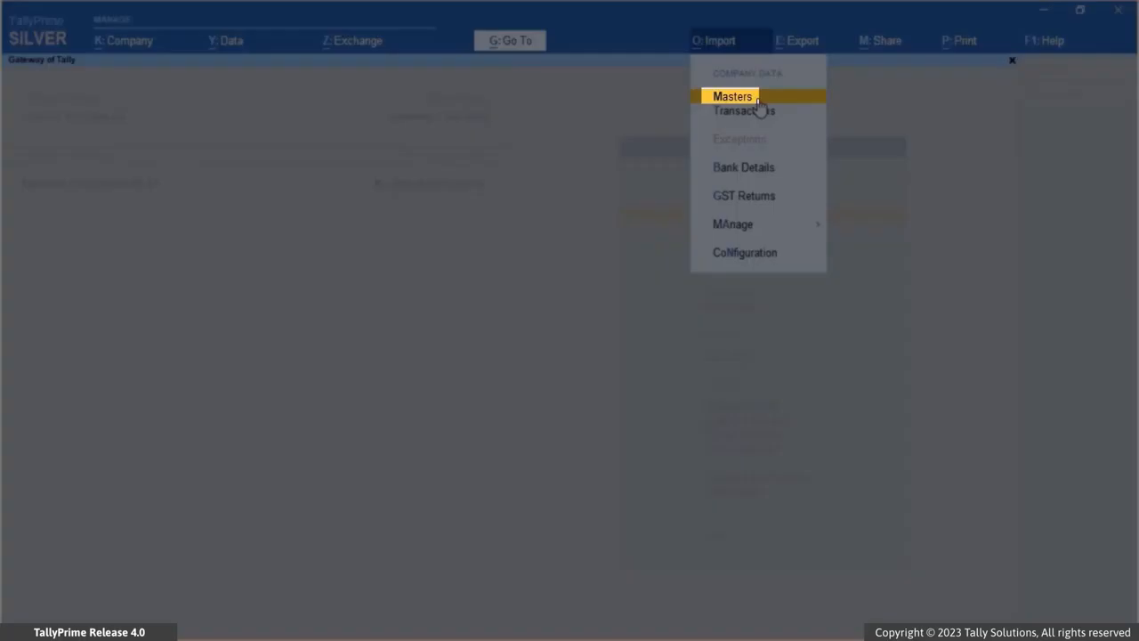
click(758, 98)
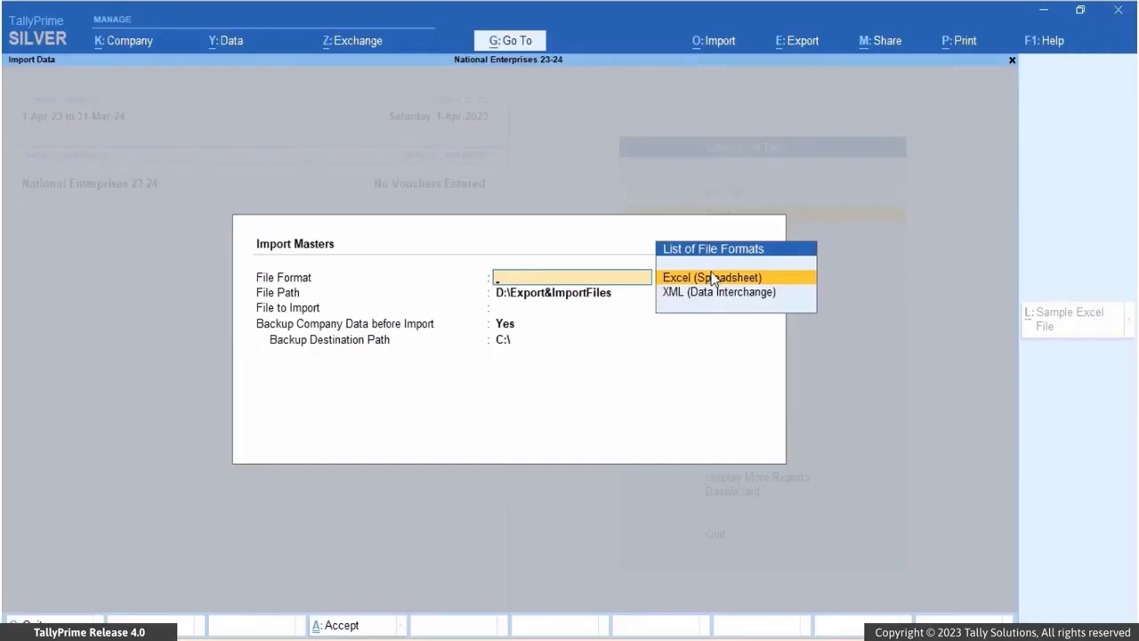
click(712, 278)
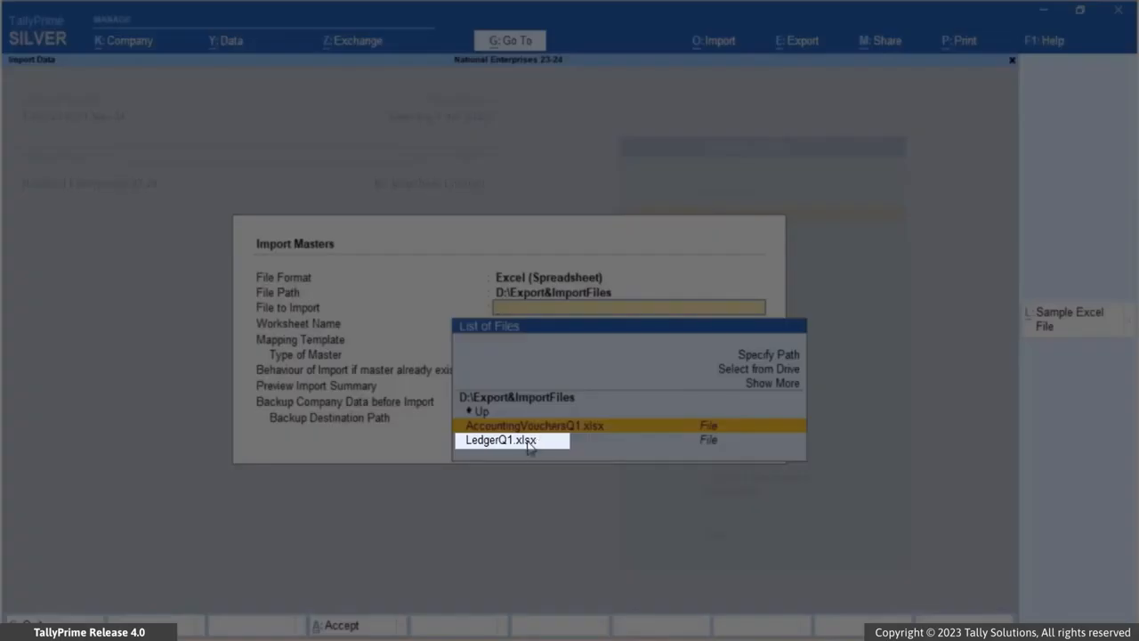
click(527, 440)
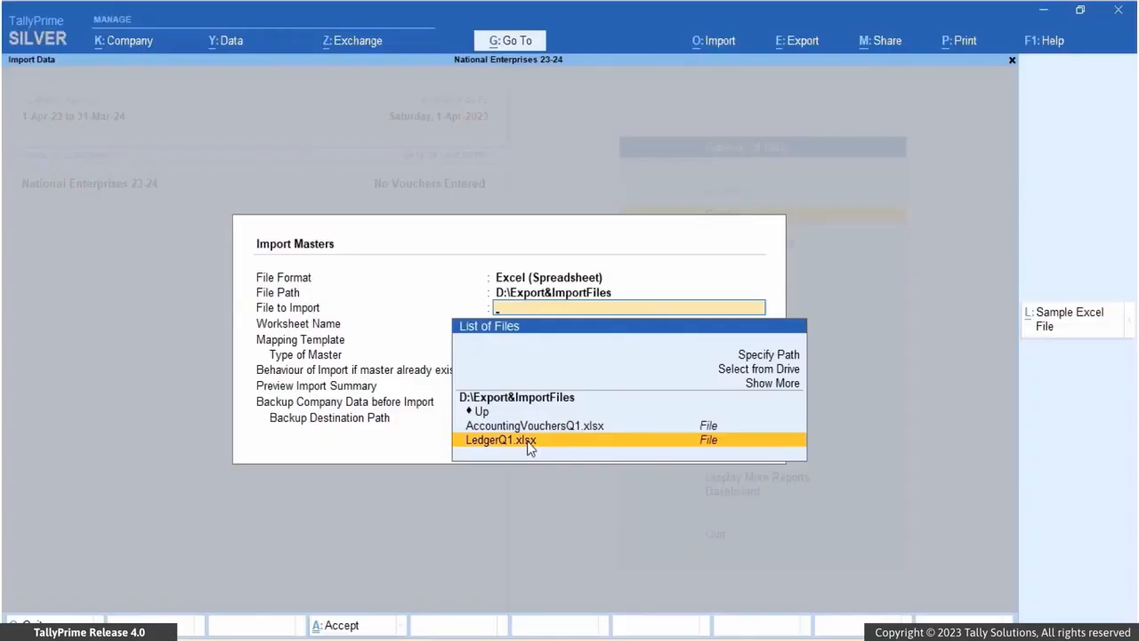
click(528, 442)
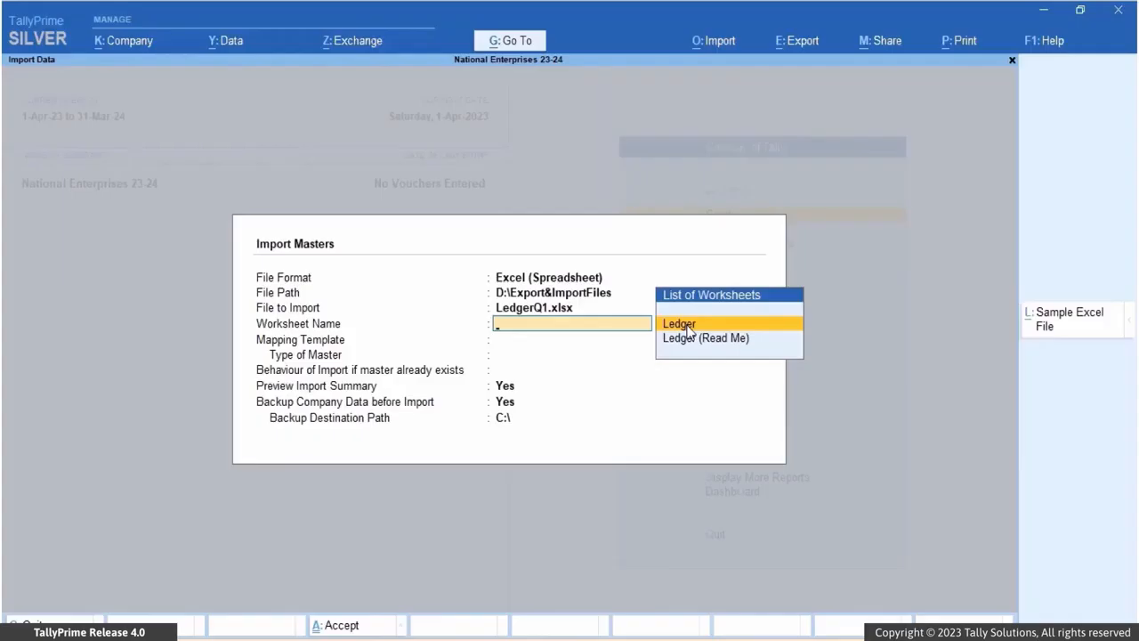
Set the import to use the Ledger worksheet, the Default Template mapping and Ledger as the type of master.
click(683, 325)
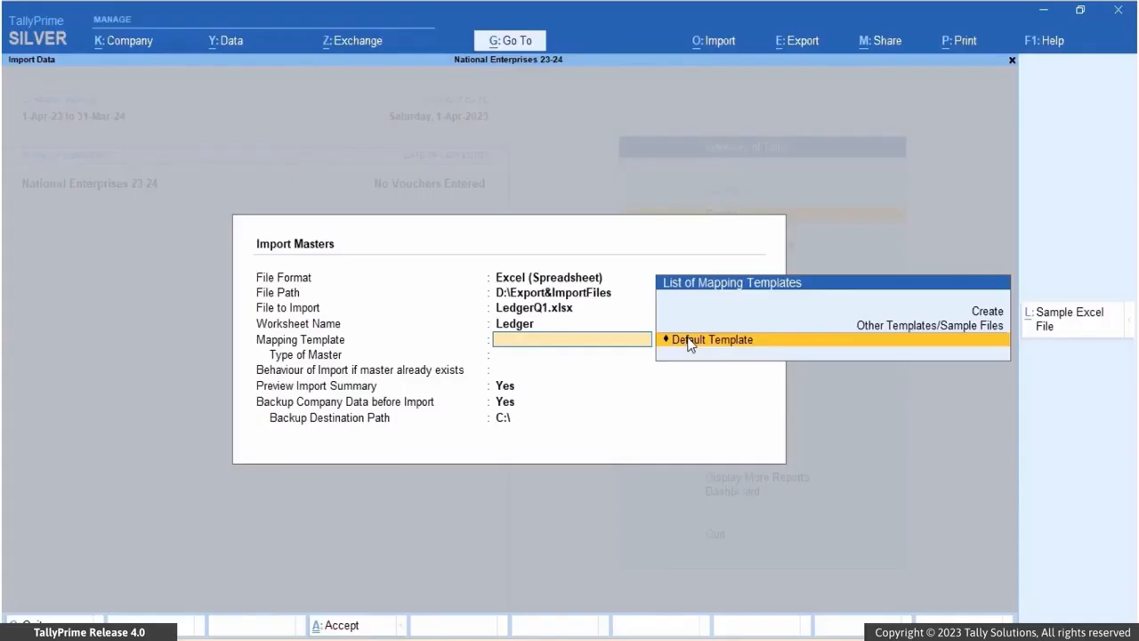
click(690, 341)
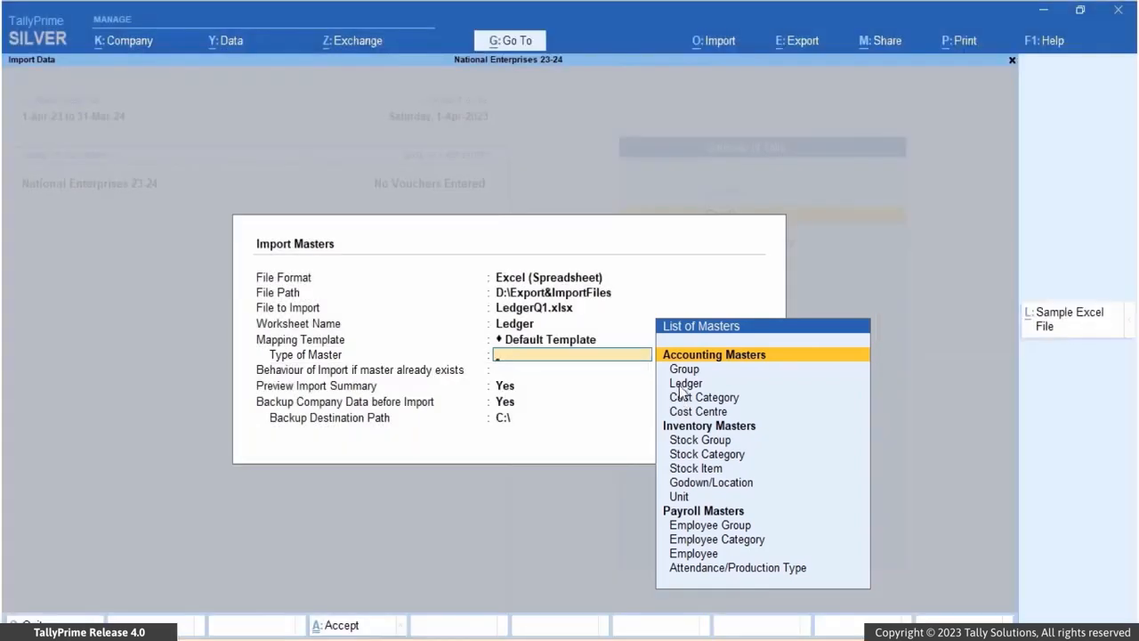
click(682, 384)
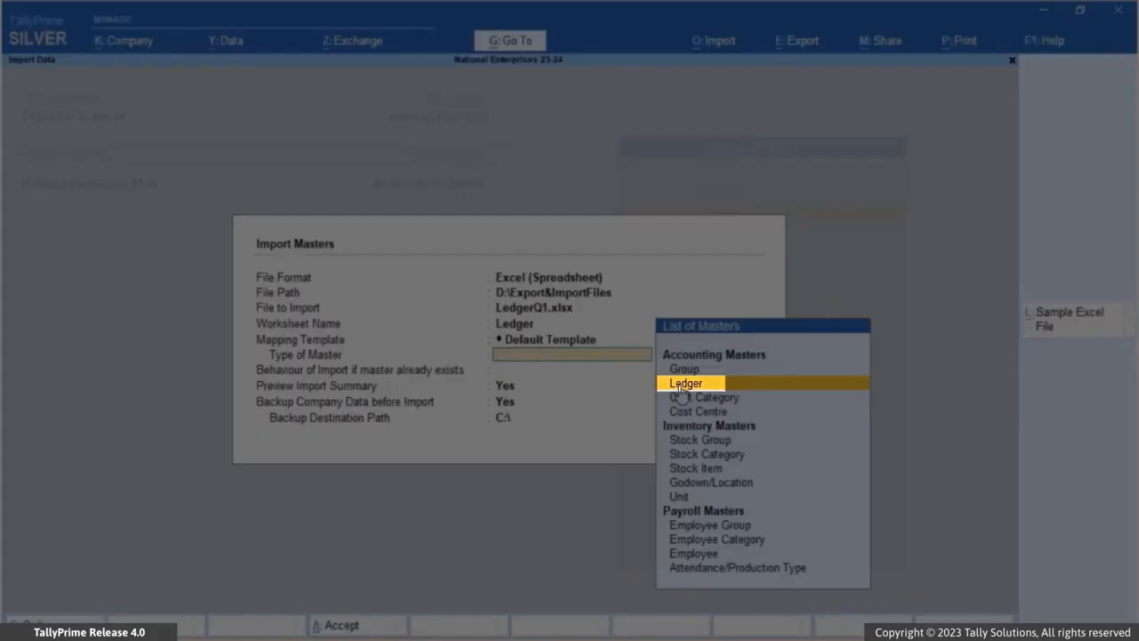
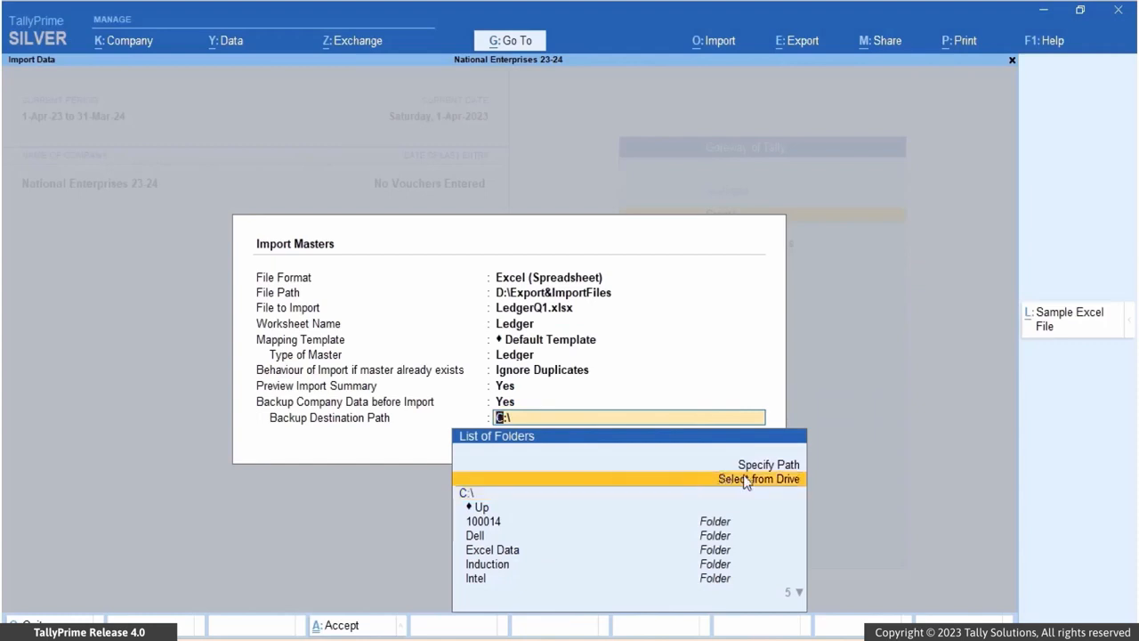
Set the backup destination path to D:\ and import the ledger masters from the import summary preview.
click(745, 480)
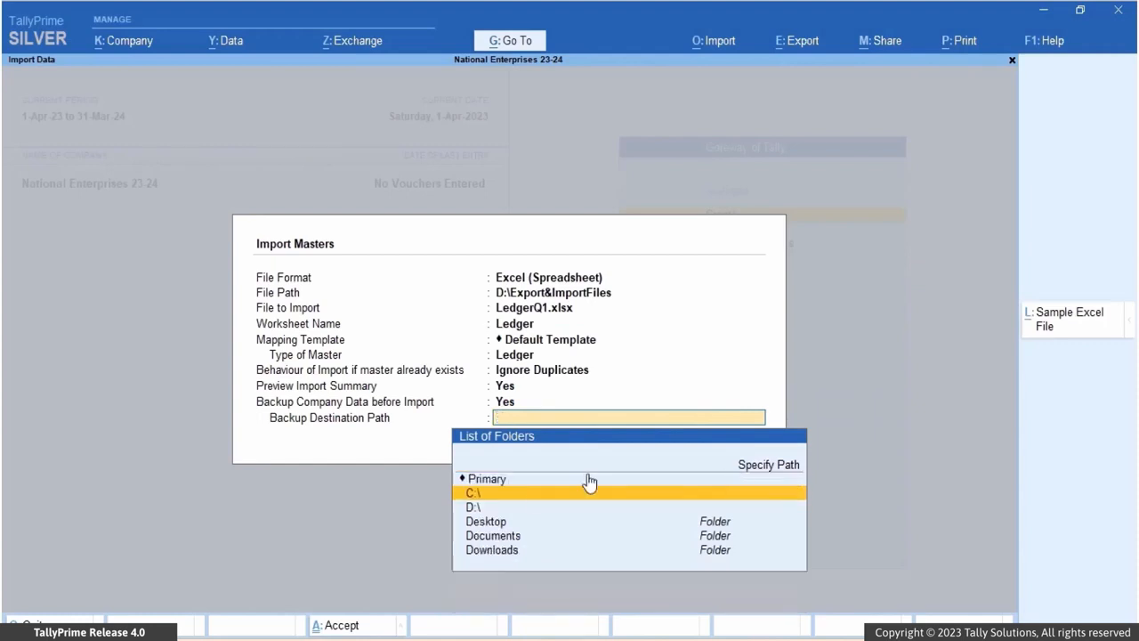
click(517, 508)
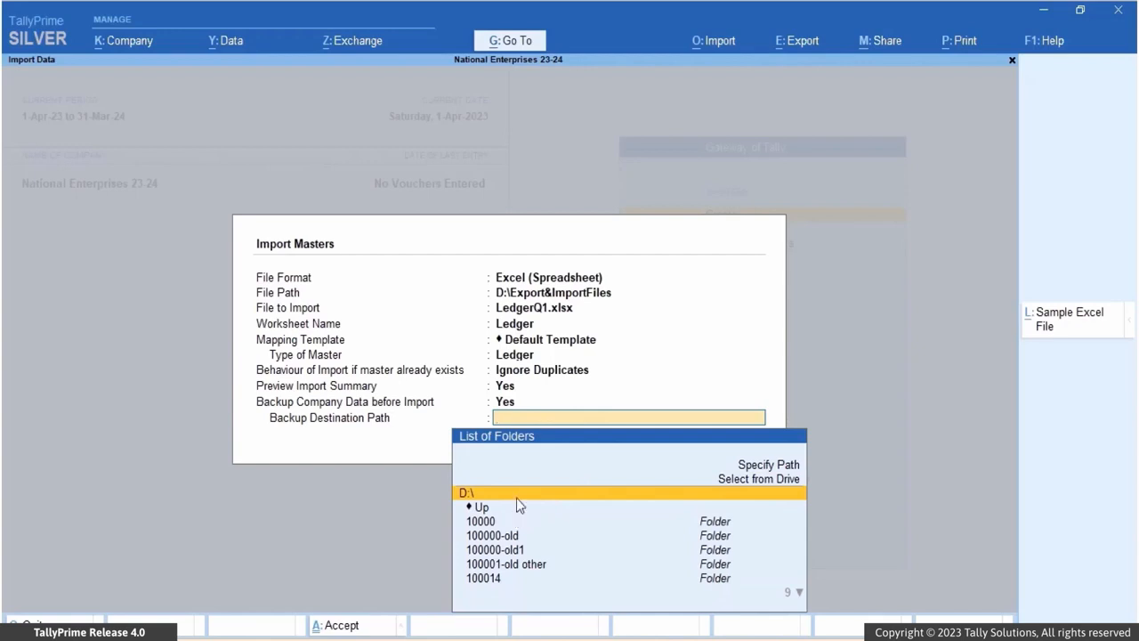
click(516, 498)
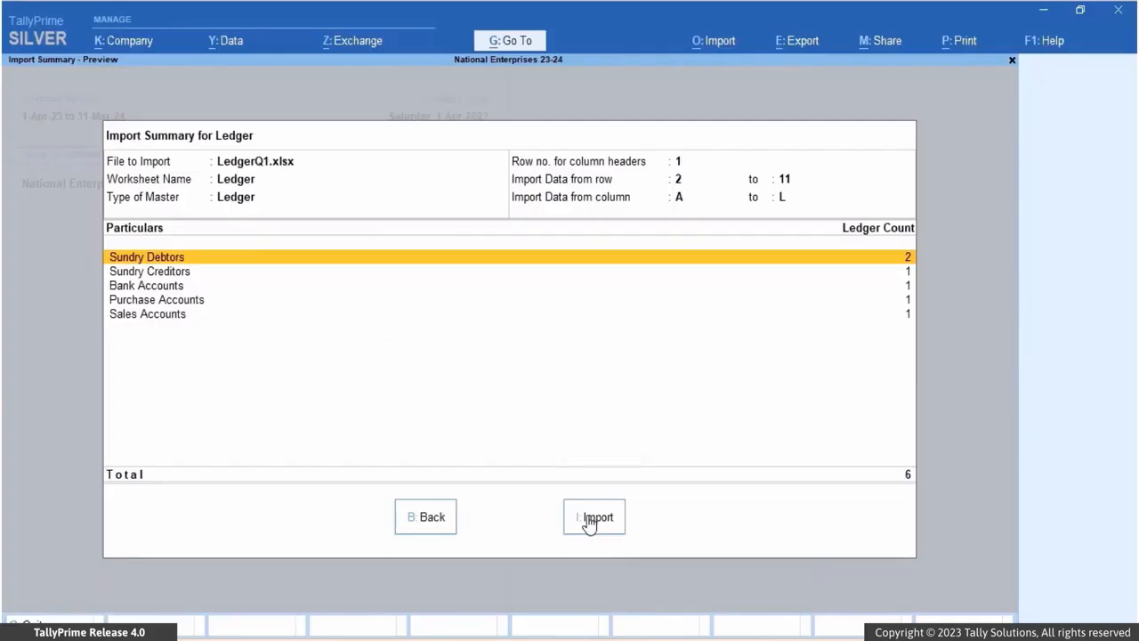
click(594, 518)
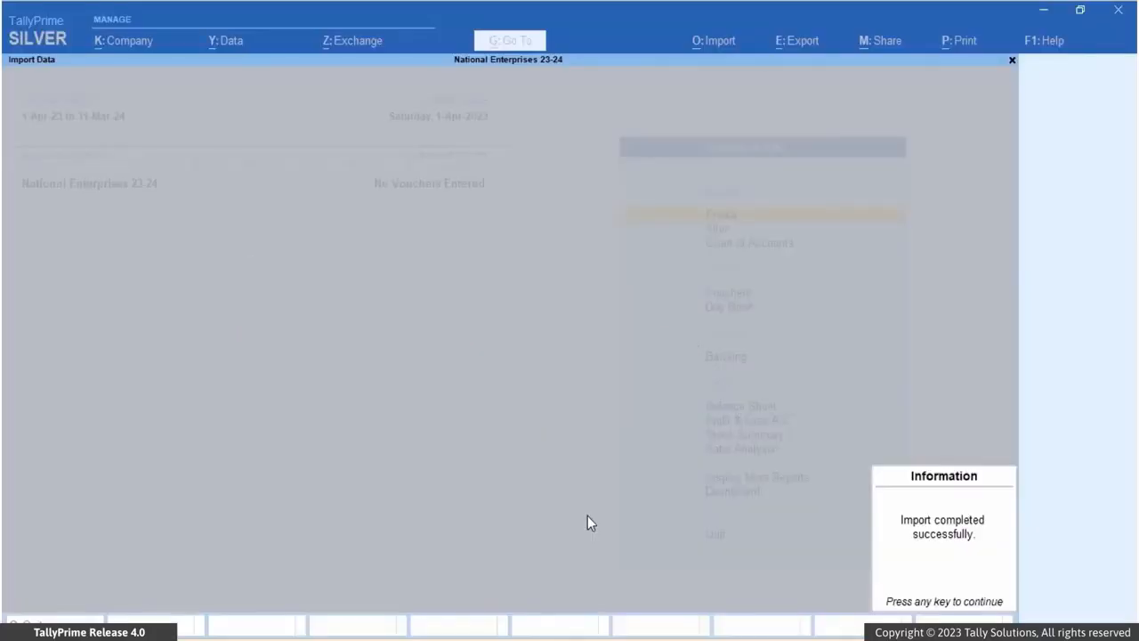
key(Return)
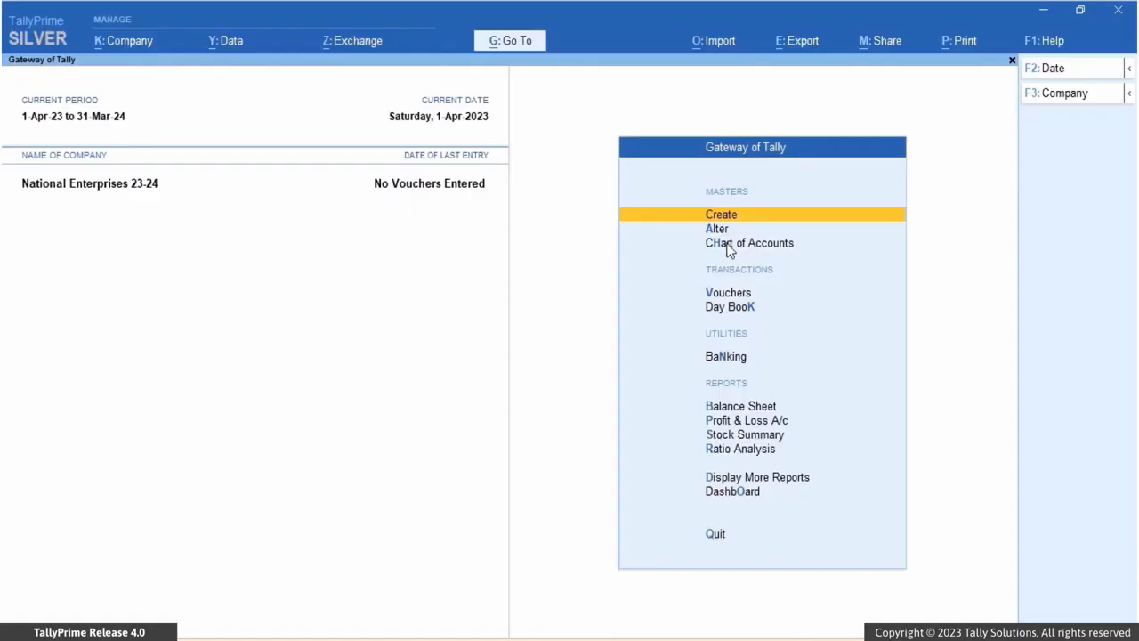
Open the list of ledgers in the Chart of Accounts and view the ABC Company Limited ledger under Sundry Debtors.
click(730, 244)
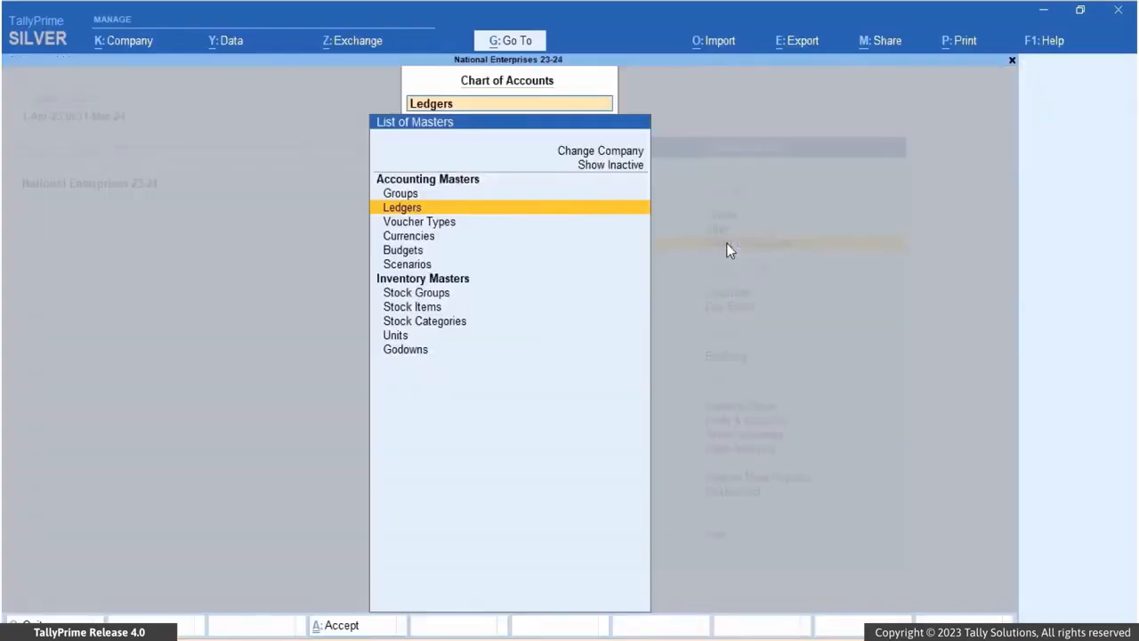
click(412, 212)
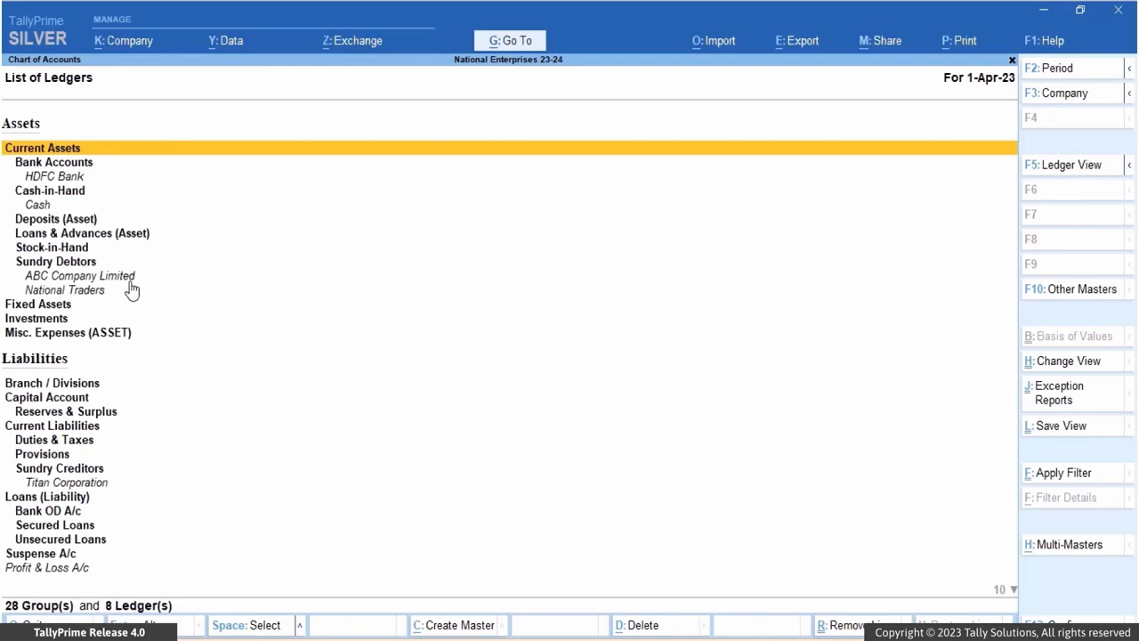
click(126, 277)
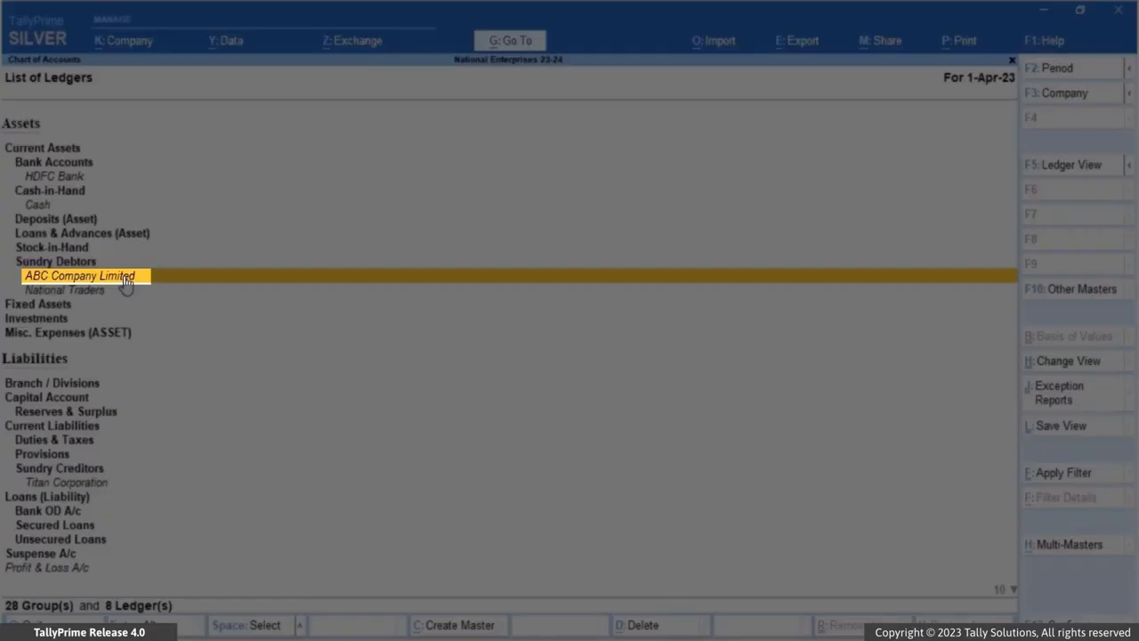
click(123, 276)
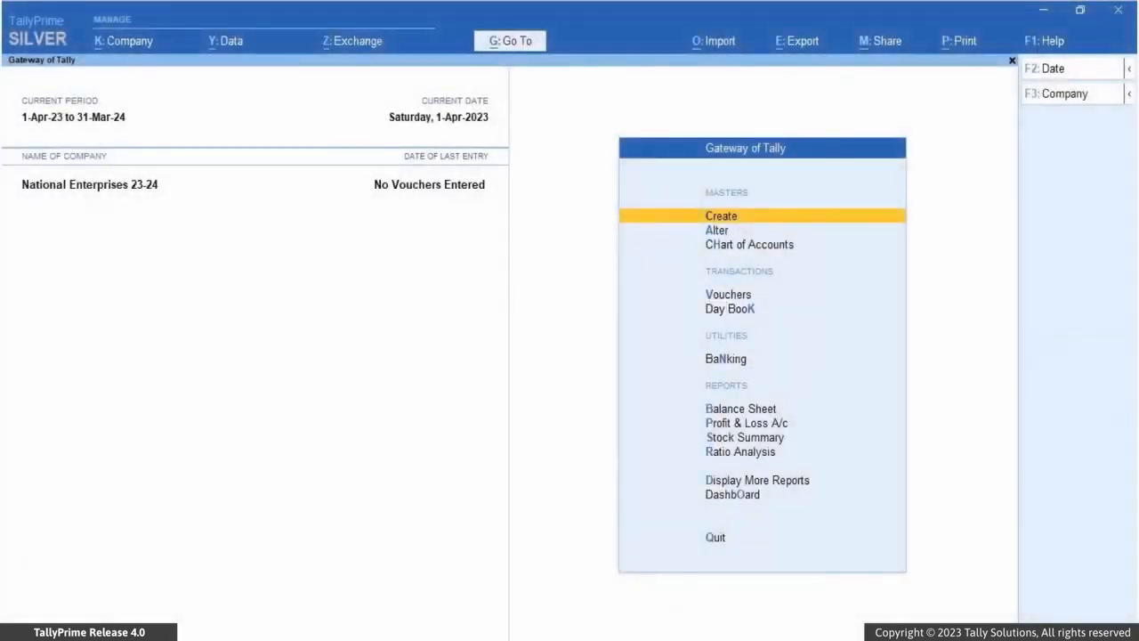
Switch to the Export&ImportFiles folder in File Explorer and open the AccountingVouchersQ1 workbook.
mouse_move(635, 639)
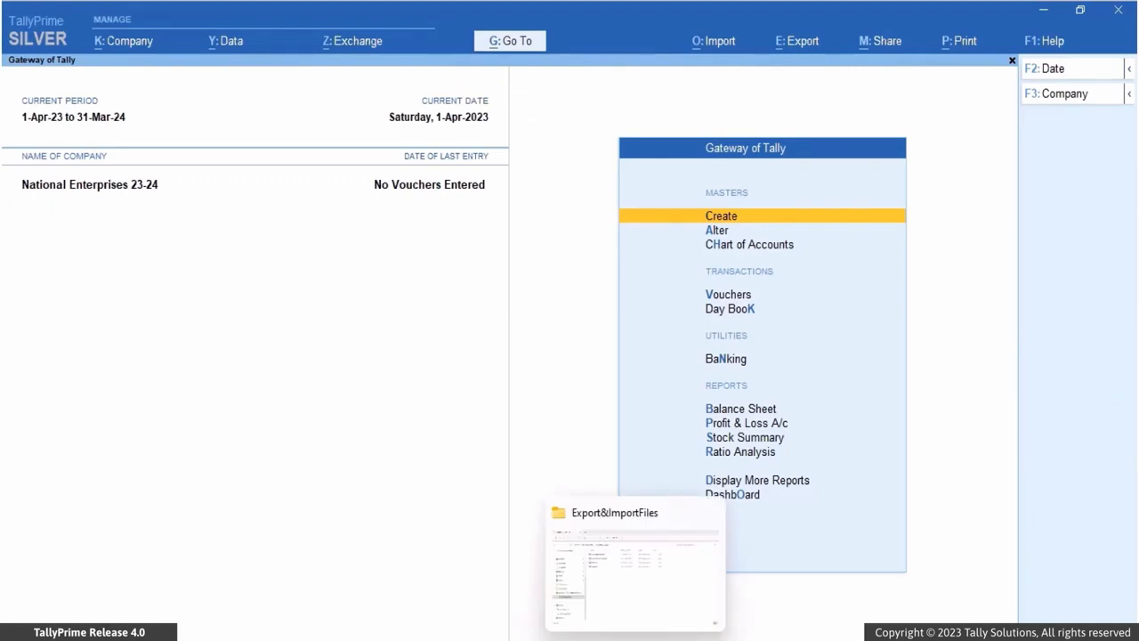
click(622, 598)
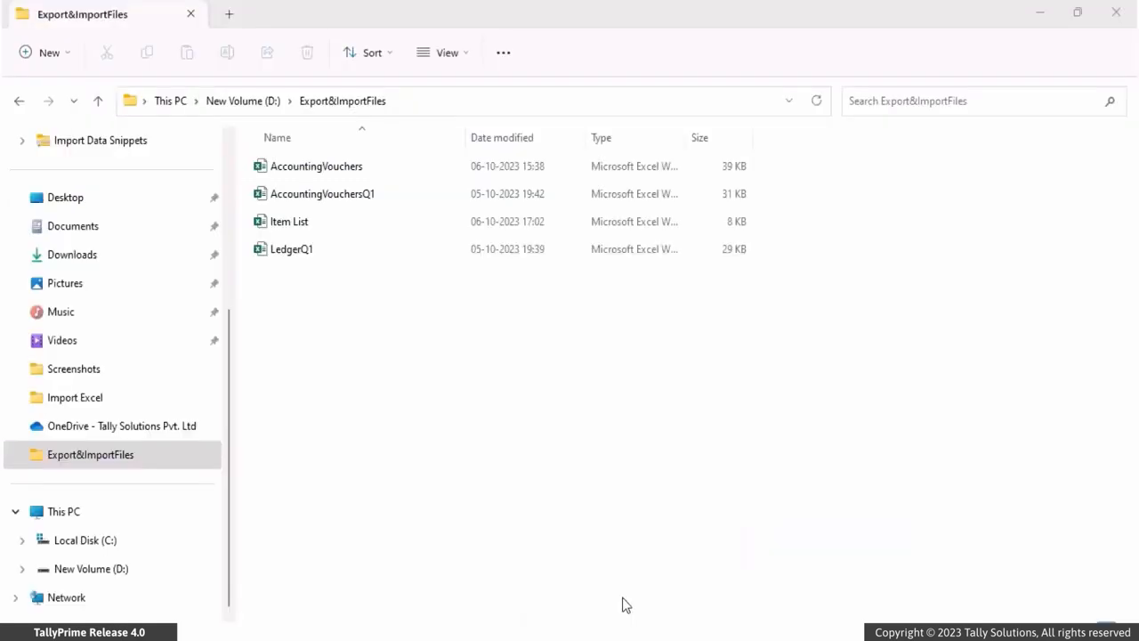
click(514, 193)
double_click(513, 193)
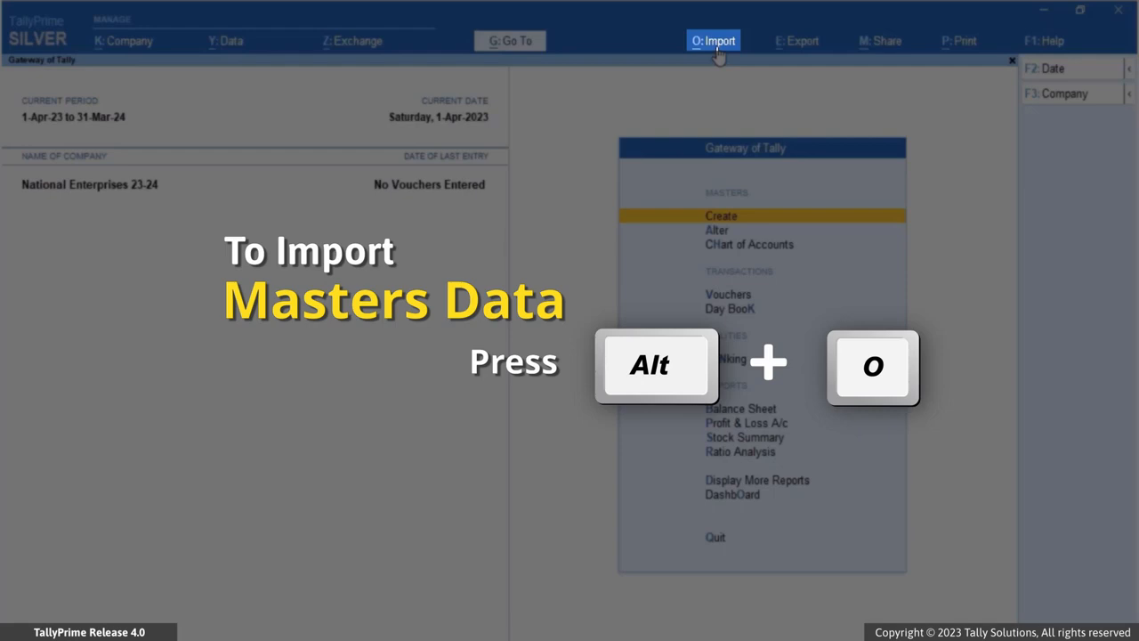
Start a transactions import in Excel format from D:\Export&ImportFiles and select AccountingVouchersQ1.xlsx as the file to import.
key(alt+o)
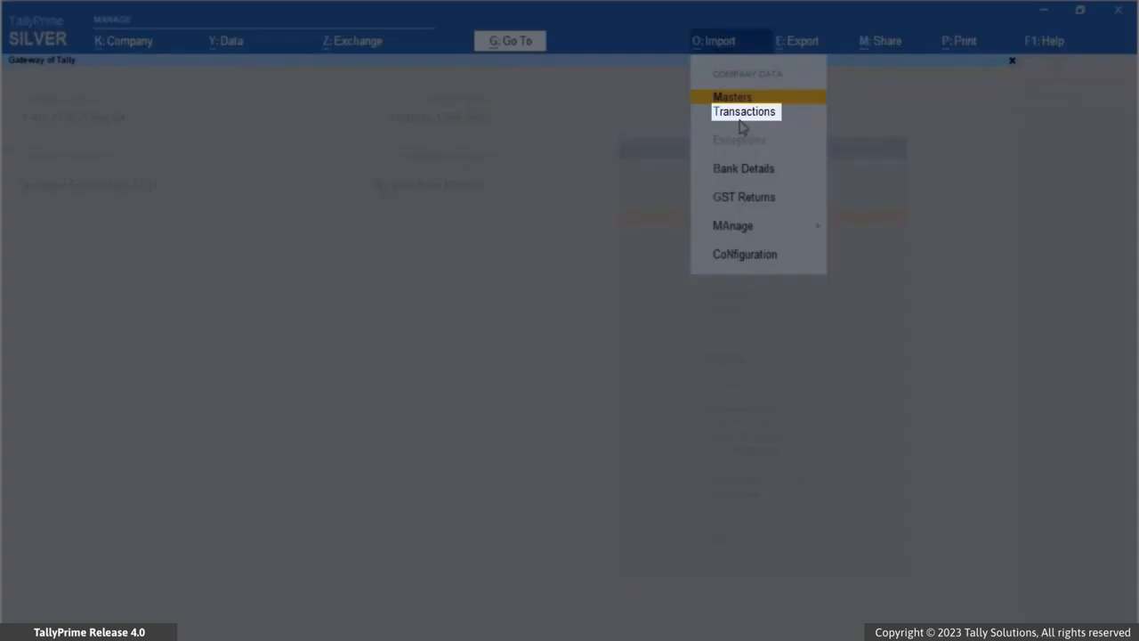
click(742, 125)
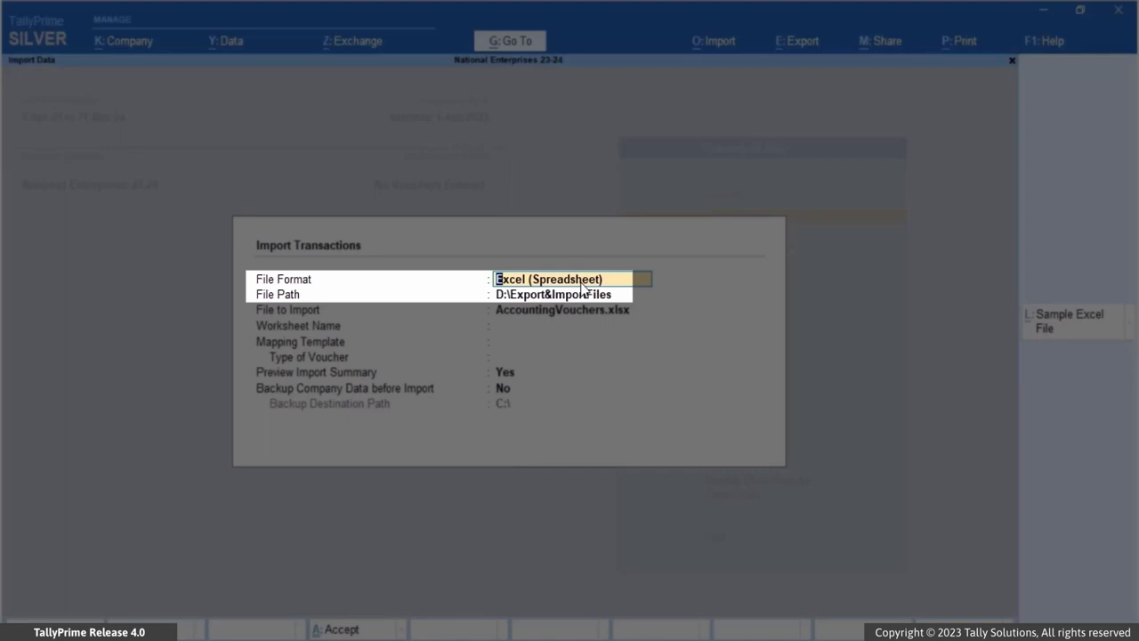
key(Return)
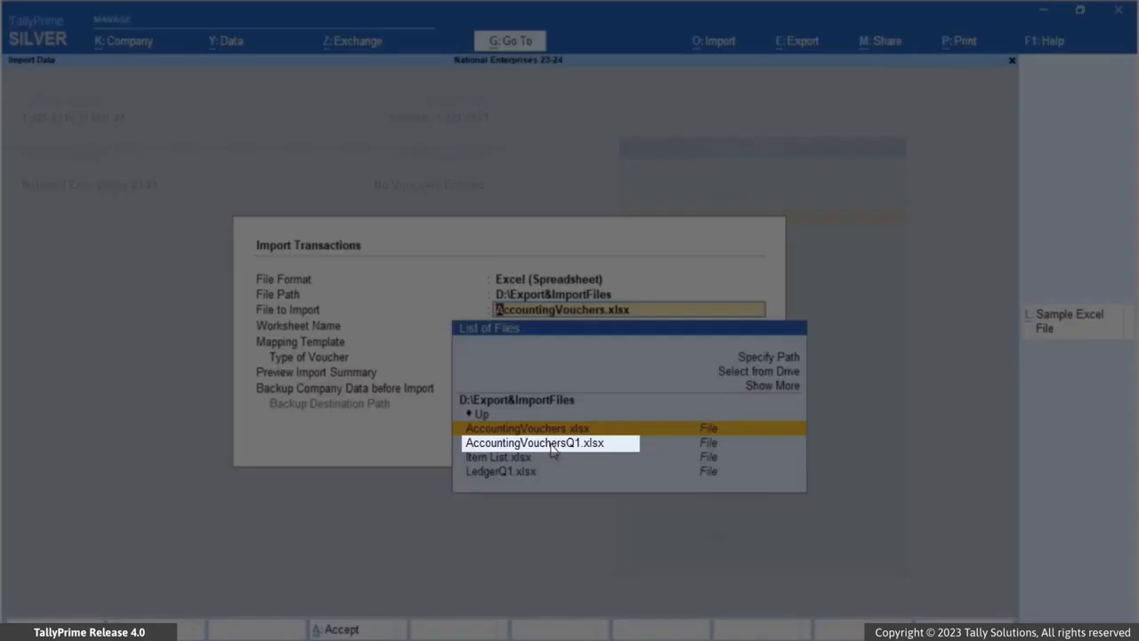
click(552, 444)
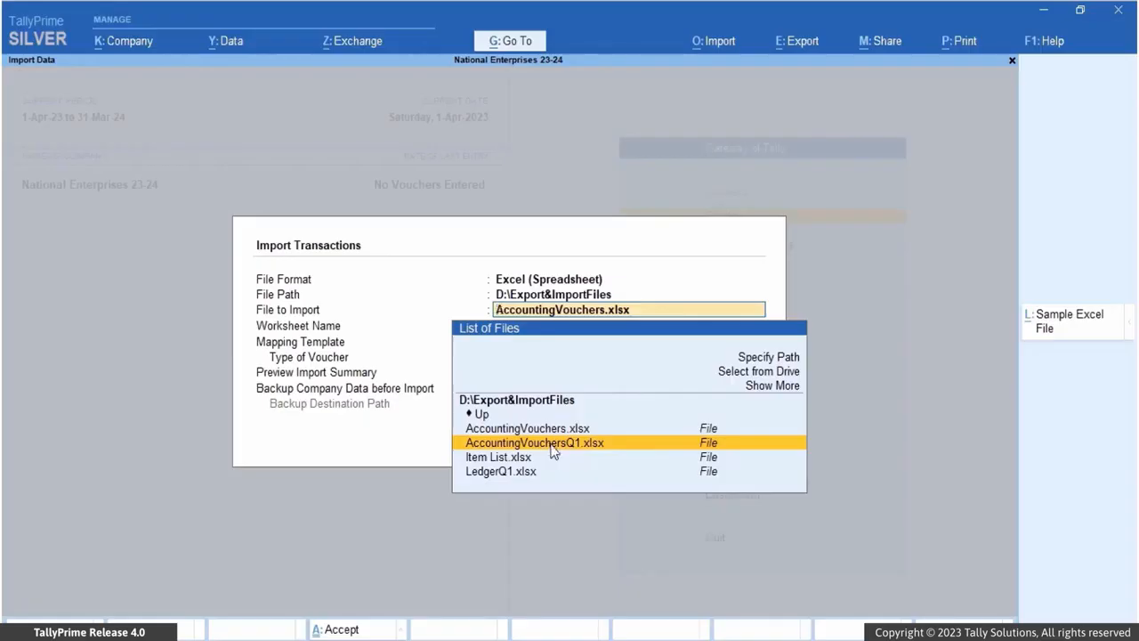
click(552, 448)
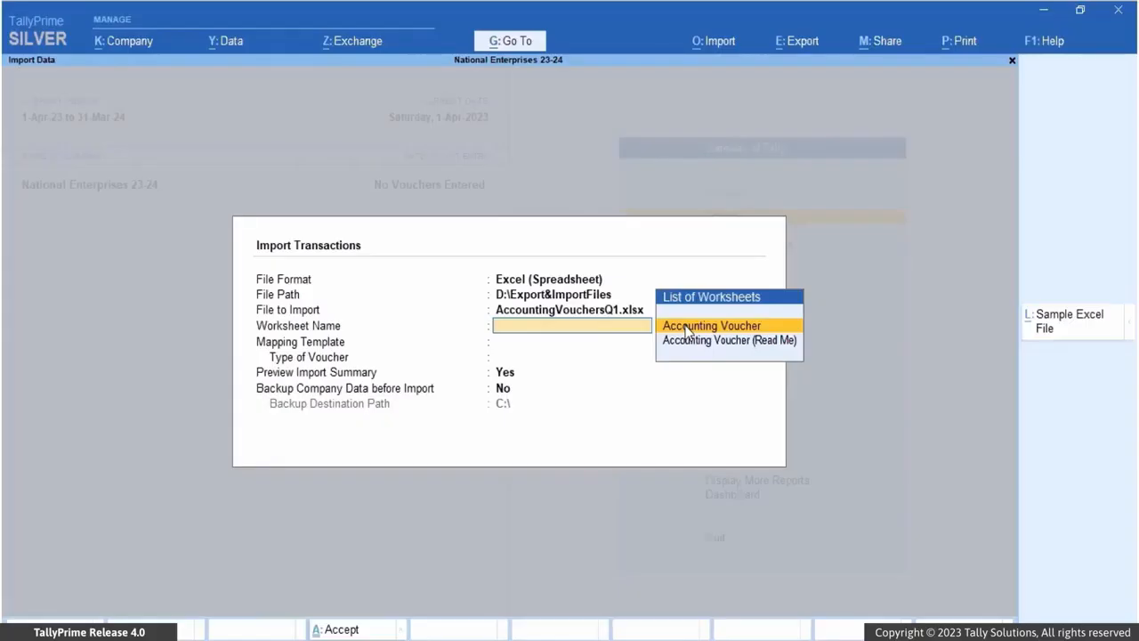
Use the Accounting Voucher worksheet with the Default Template mapping and import the vouchers from the import summary preview.
click(686, 328)
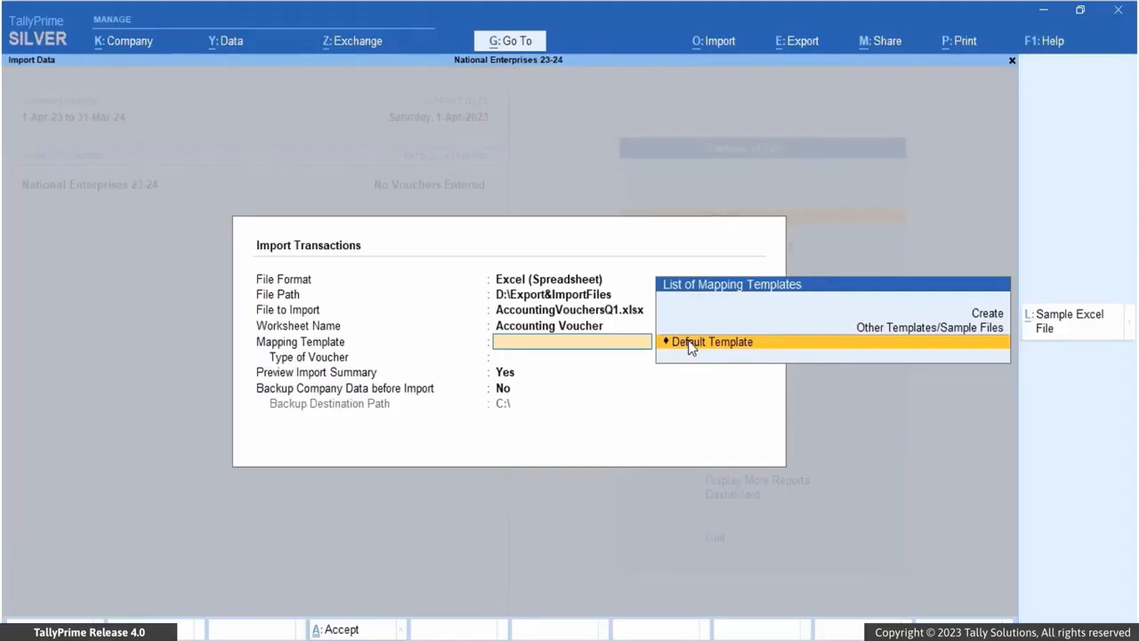
click(692, 347)
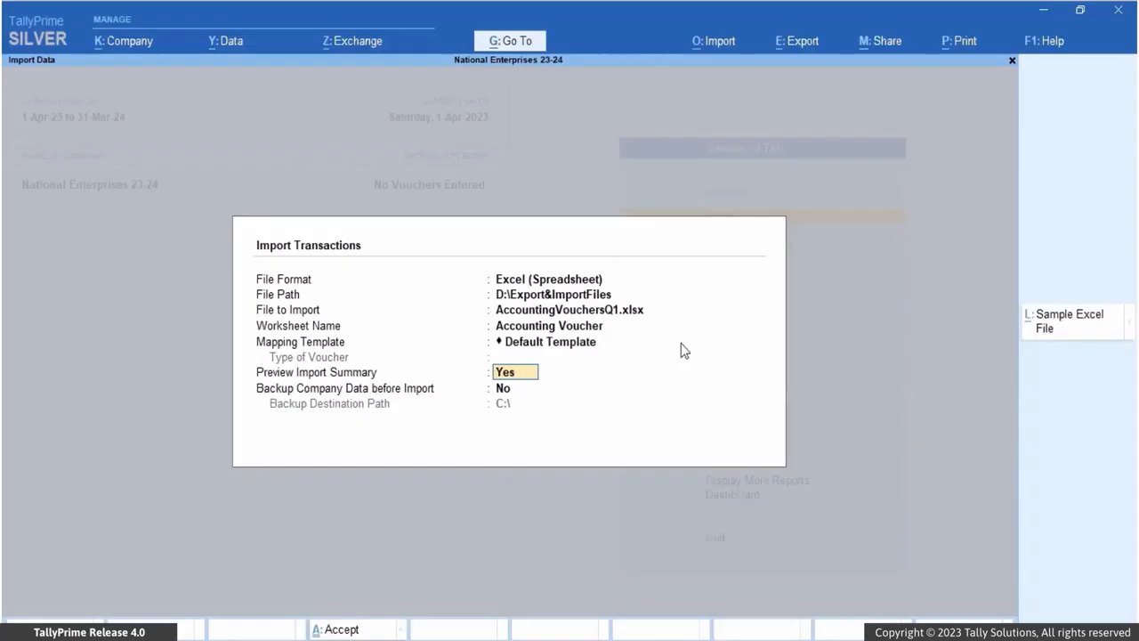
click(525, 391)
key(Return)
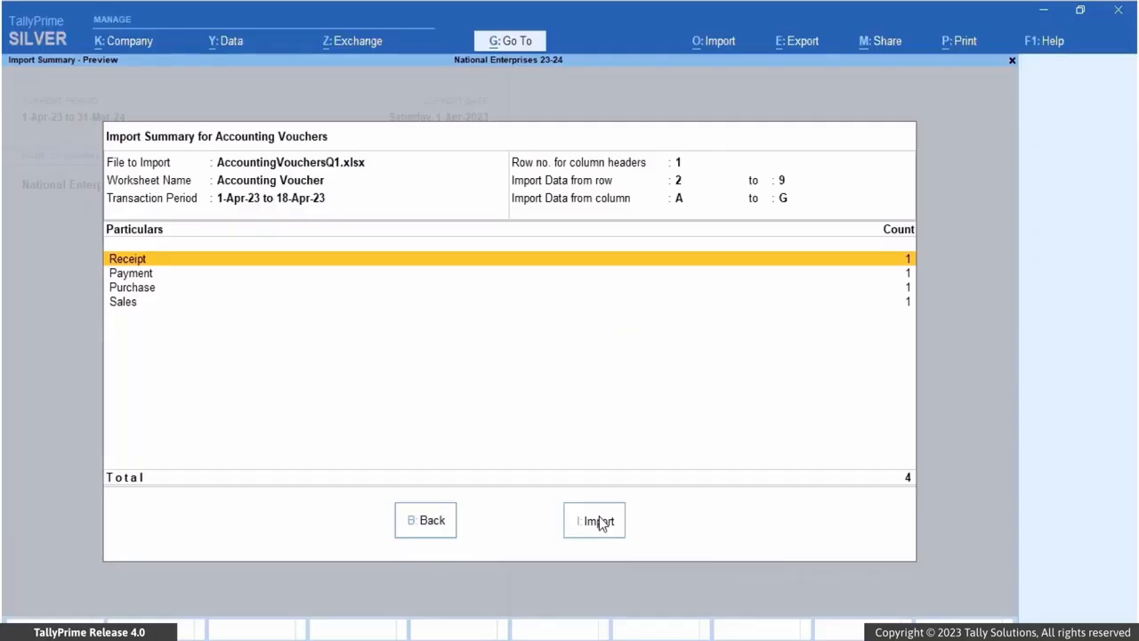
click(599, 521)
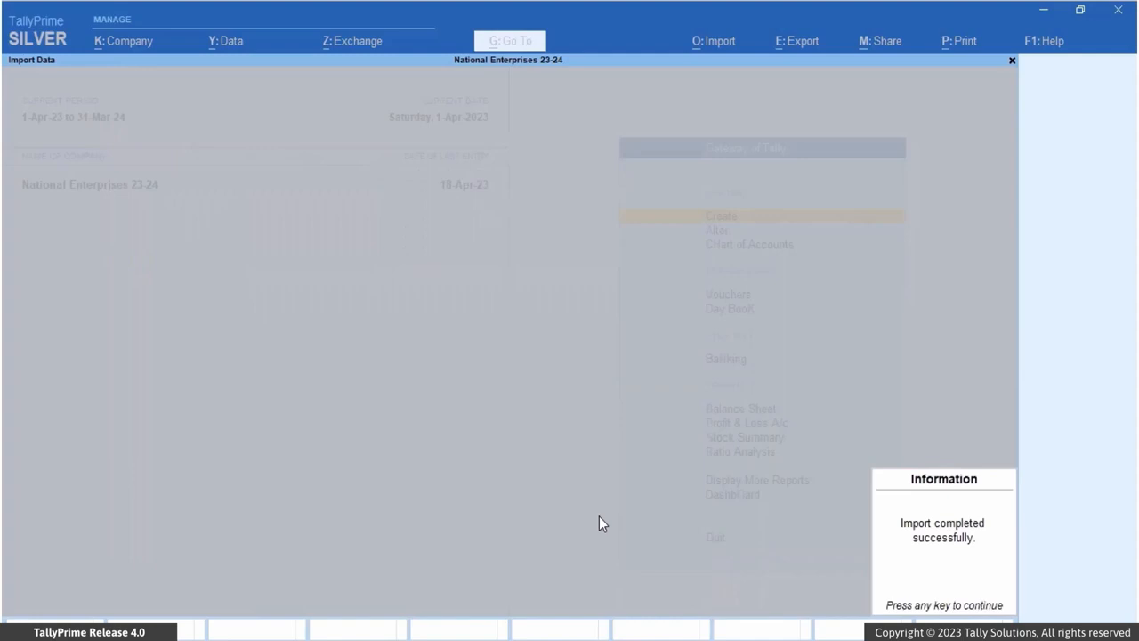
key(Return)
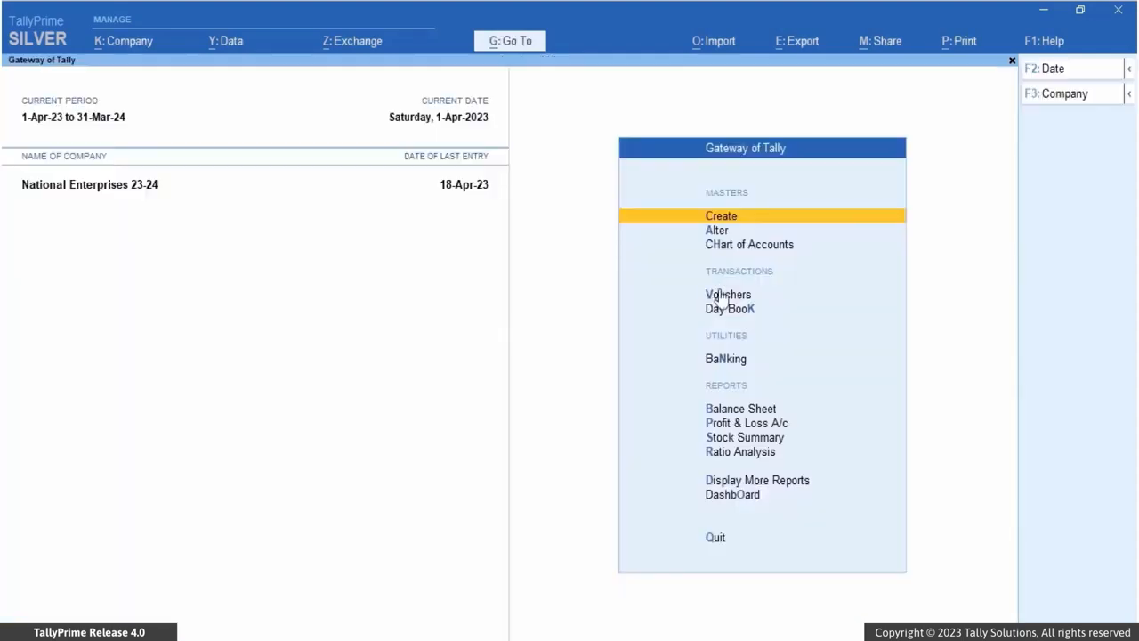
Open the Day Book and change its period to cover 1-Apr-23 to 18-Apr-23.
click(726, 308)
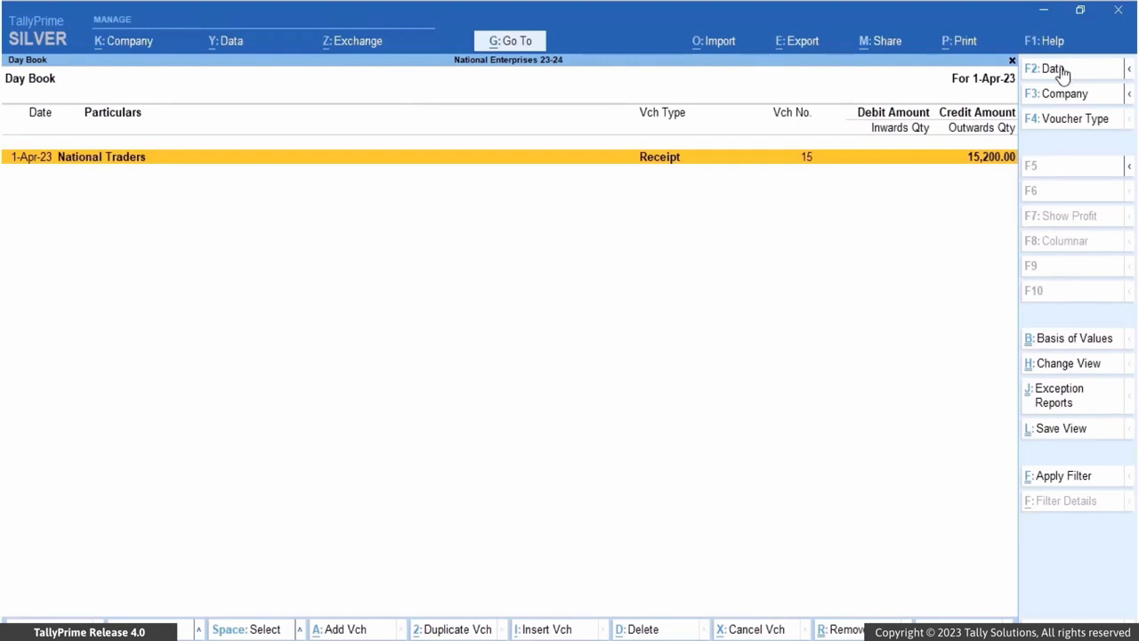
key(alt)
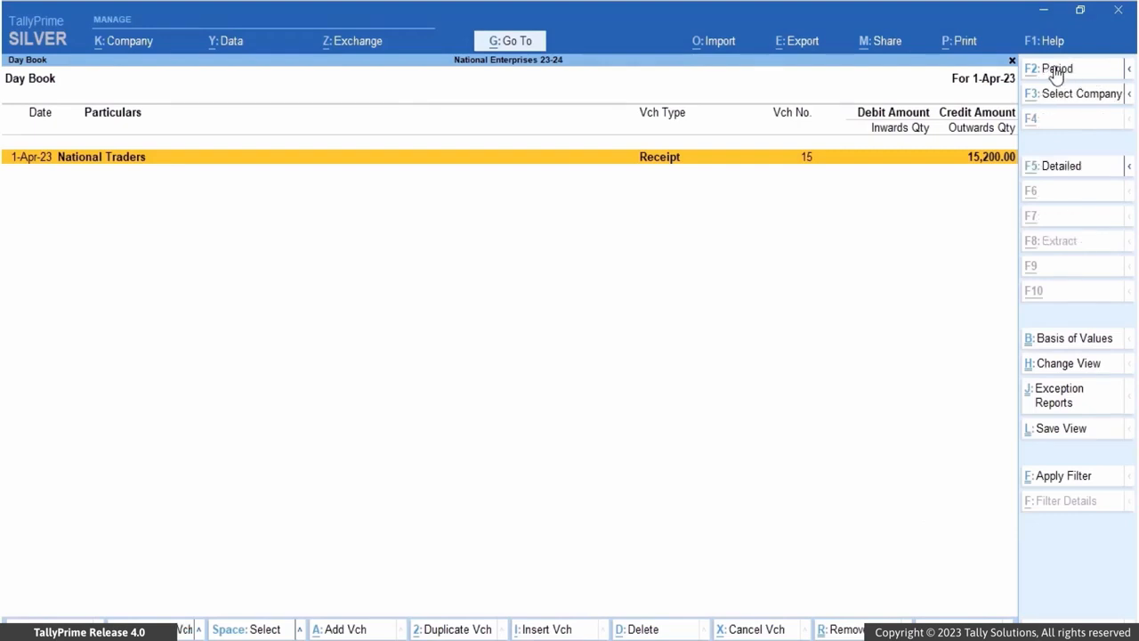
click(1056, 71)
key(BackSpace)
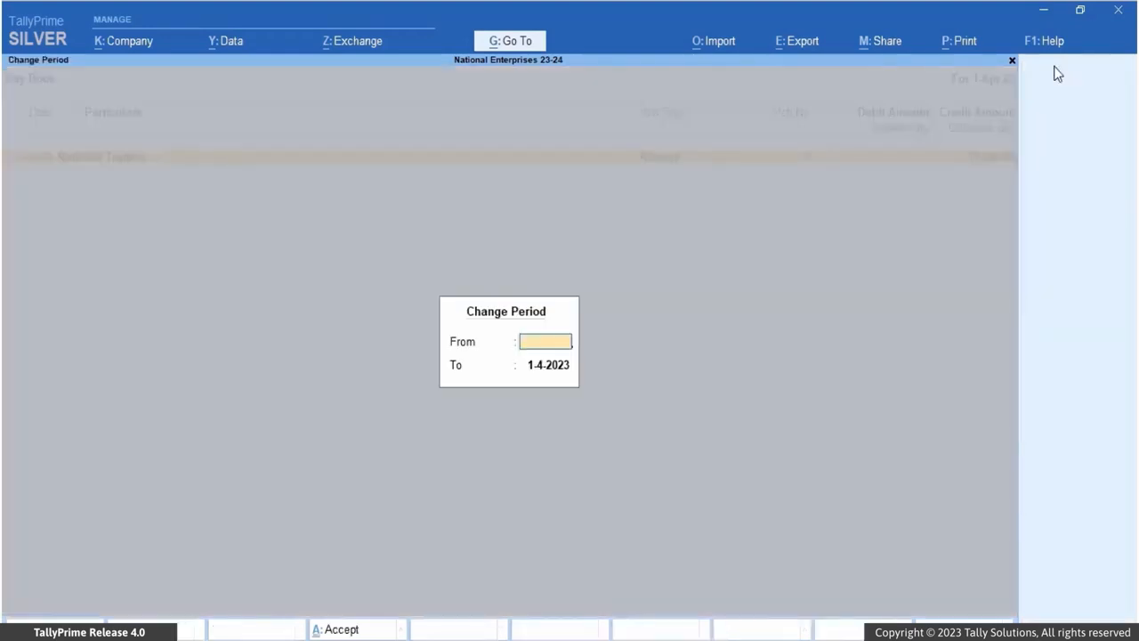
key(Return)
key(BackSpace)
key(Return)
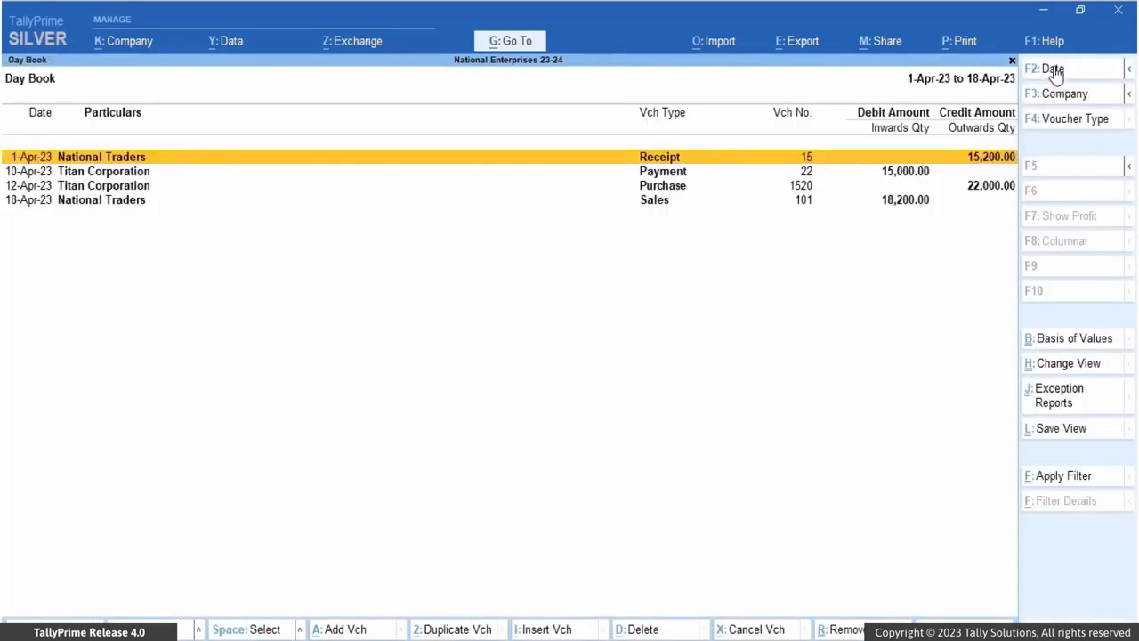
View the National Traders receipt voucher dated 1-Apr-23 from the Day Book and close it unchanged.
key(Return)
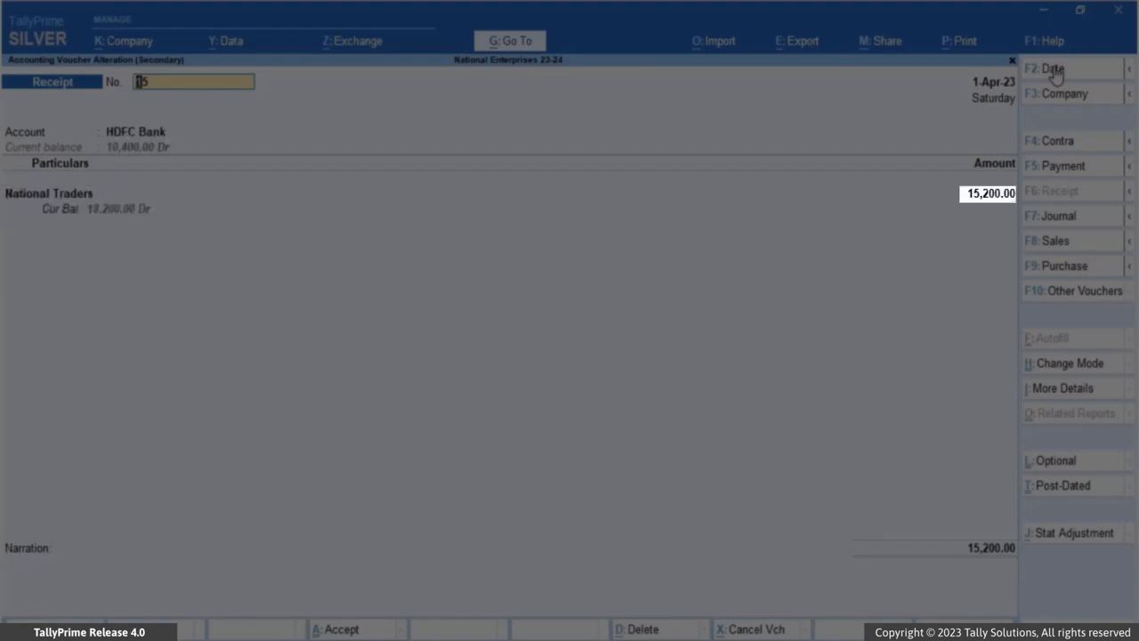
key(Escape)
key(Return)
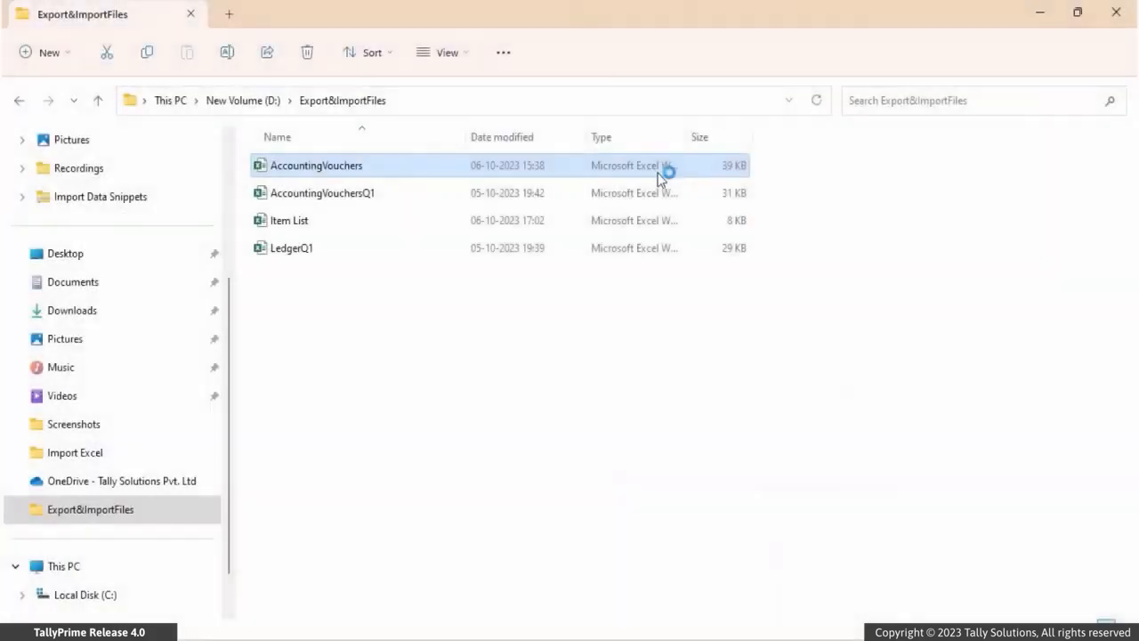
Open the AccountingVouchers workbook from the Export&ImportFiles folder in File Explorer.
double_click(657, 173)
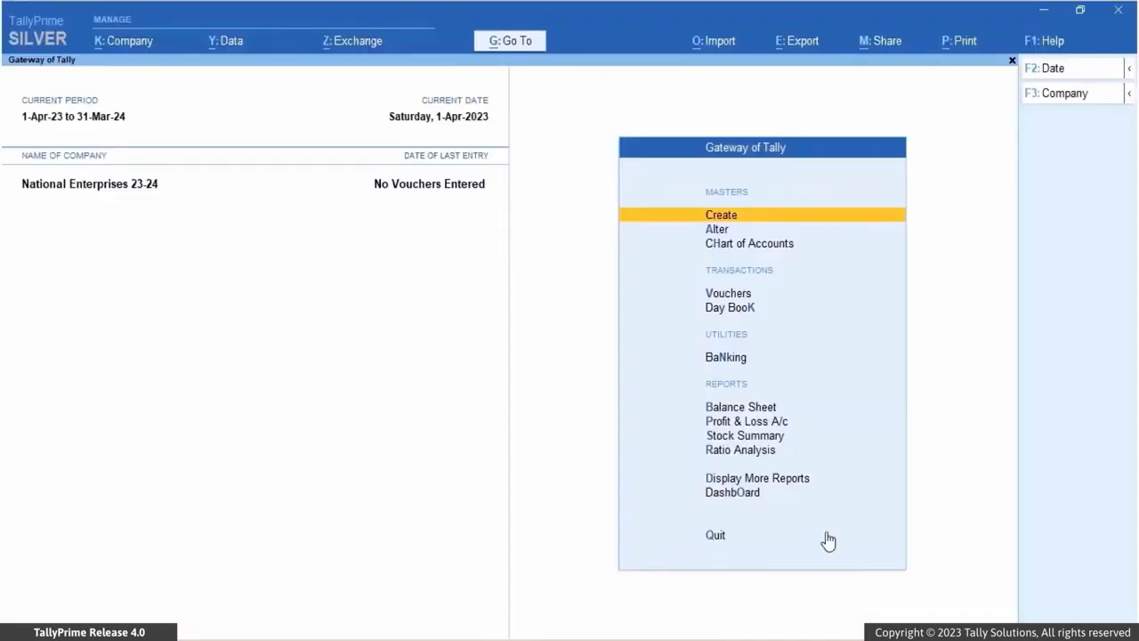
In TallyPrime, start another Excel transactions import and select AccountingVouchers.xlsx as the file to import.
click(728, 43)
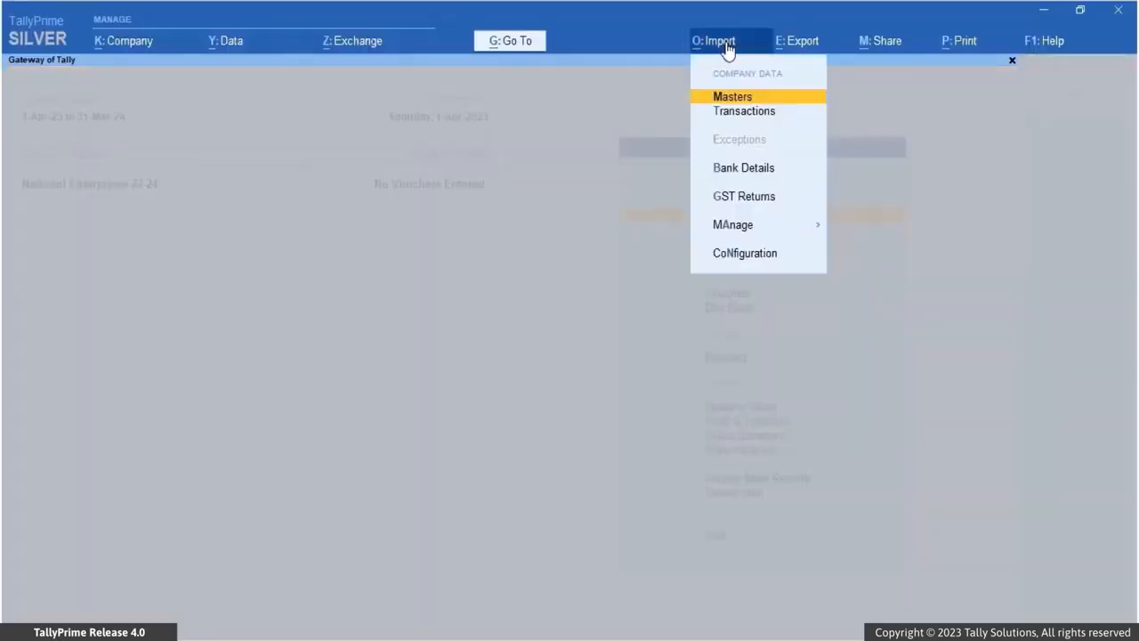
click(728, 113)
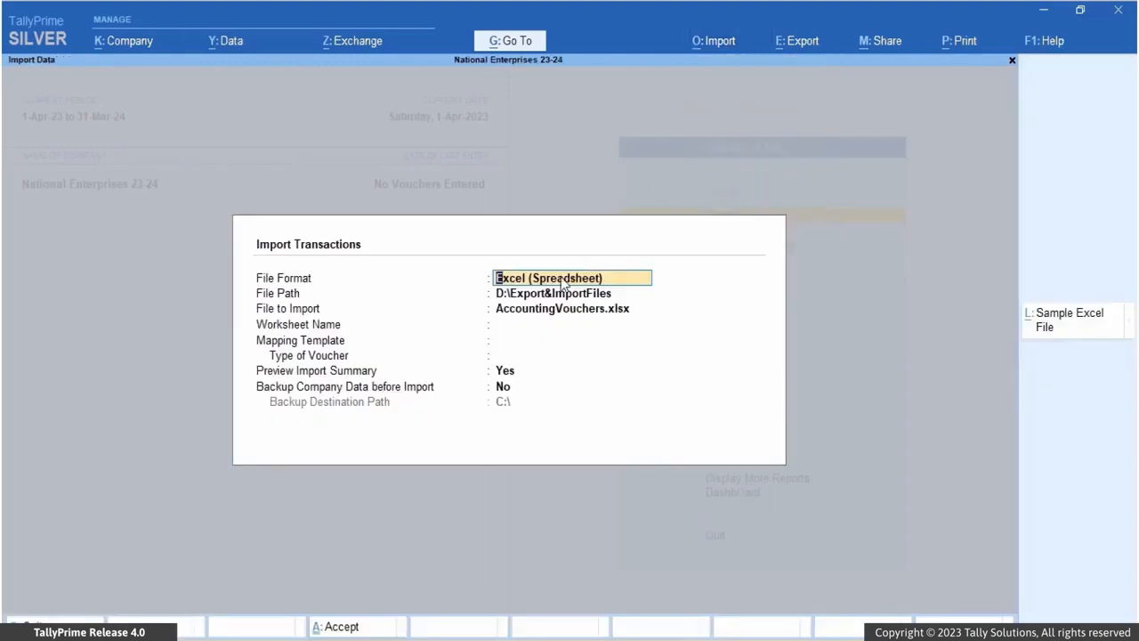
key(Return)
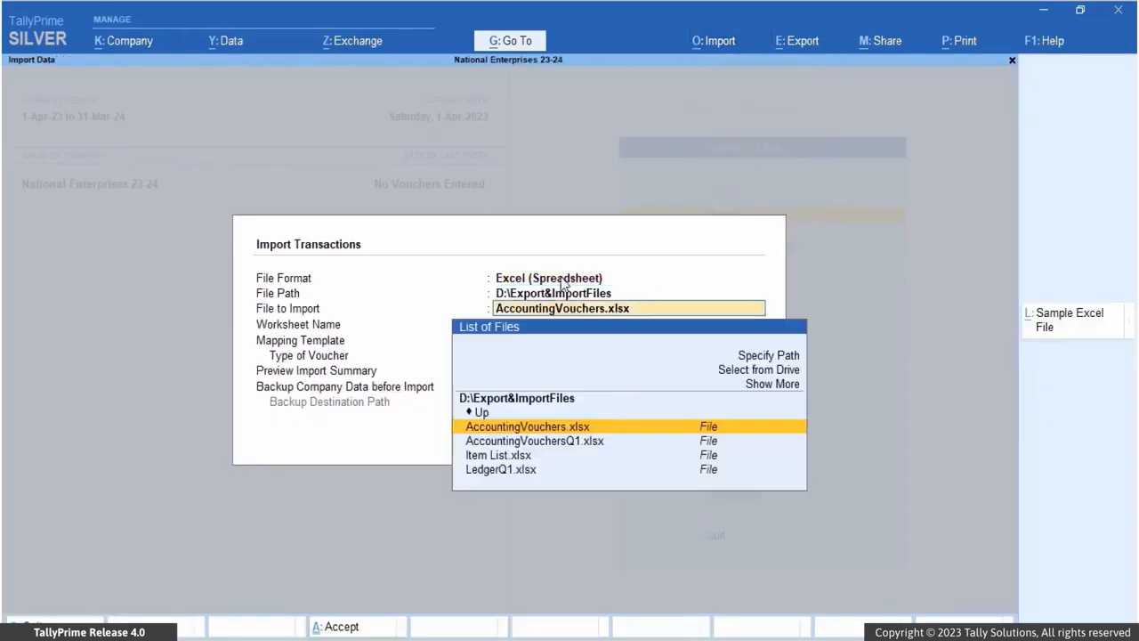
click(538, 428)
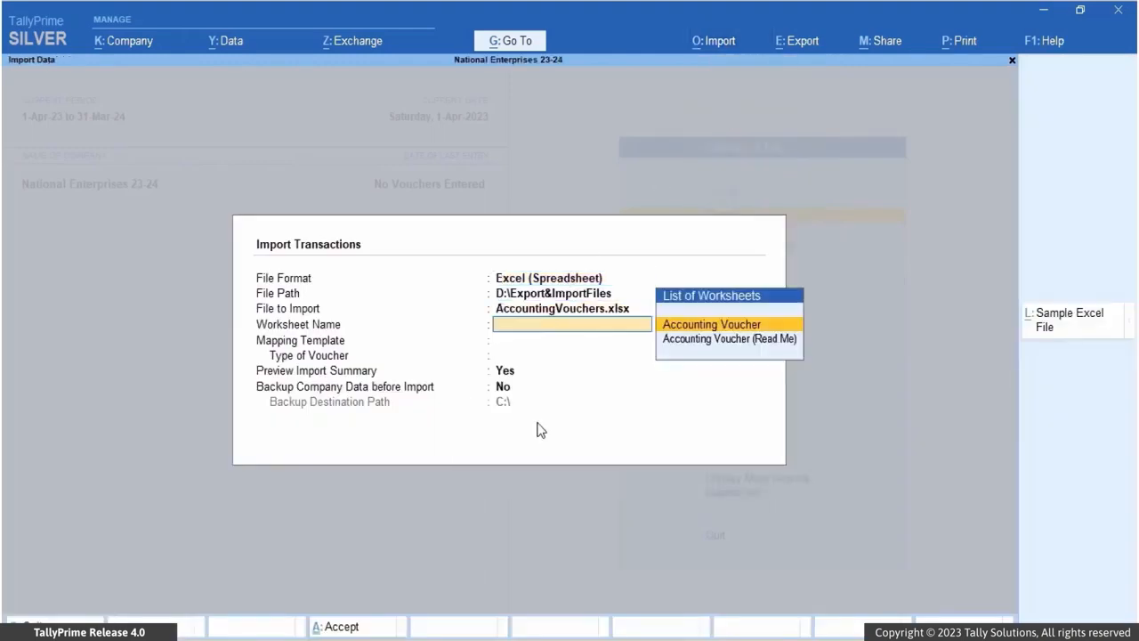
Set the Accounting Voucher worksheet and Default Template mapping for AccountingVouchers.xlsx and run the import from its summary preview.
click(672, 328)
click(681, 343)
key(Return)
key(Return)
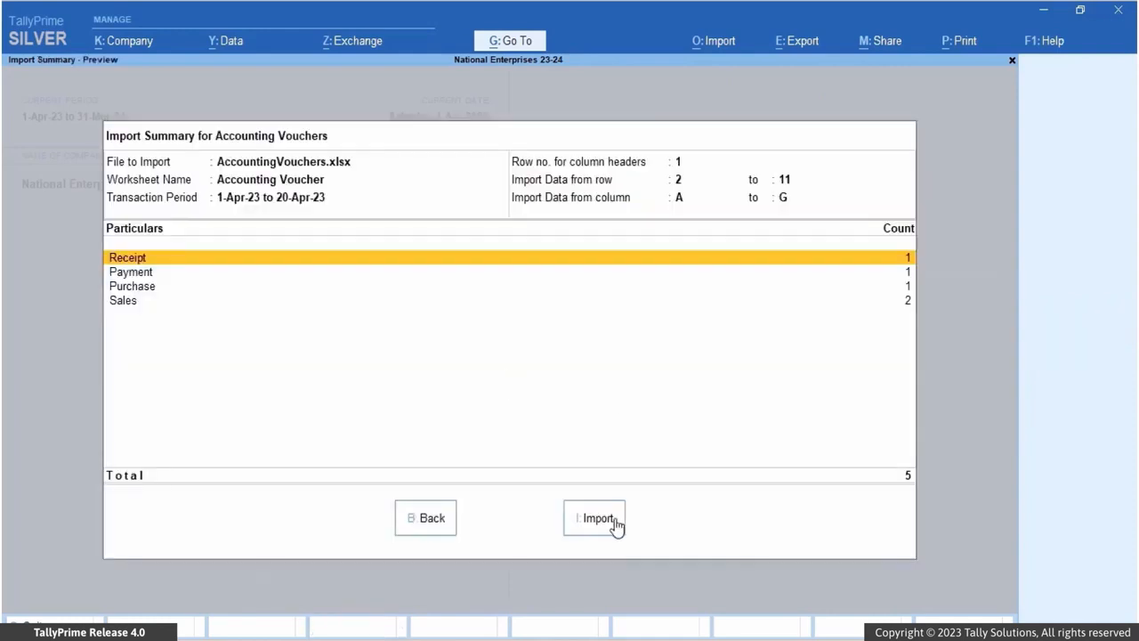
click(598, 519)
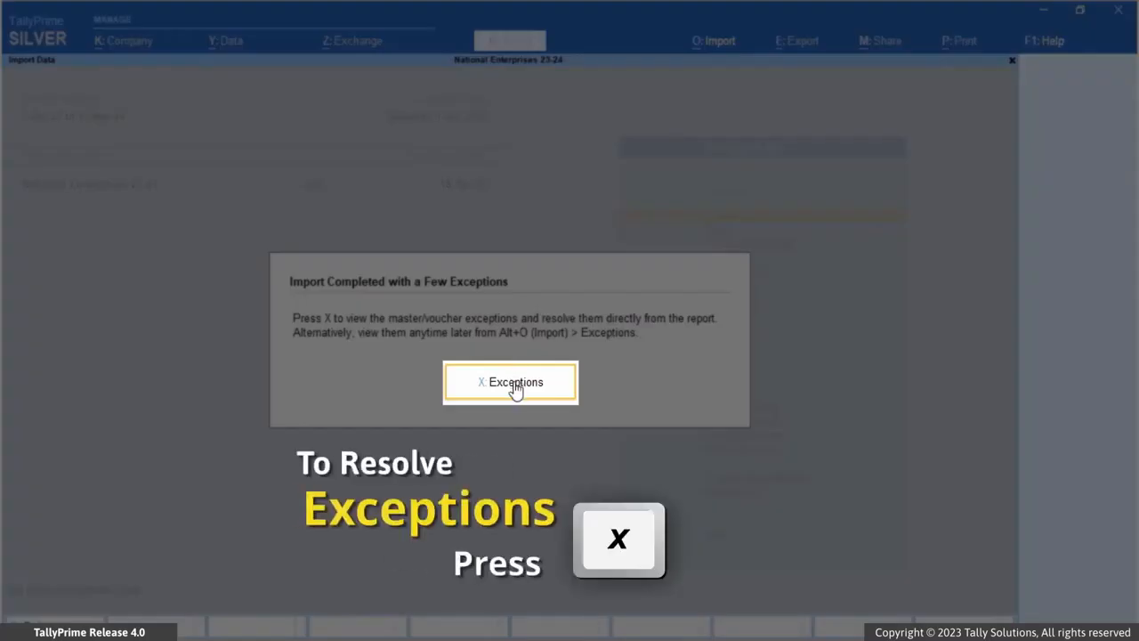
Open the import exceptions and drill down through "Referenced master is missing" to the list of missing ledgers.
key(x)
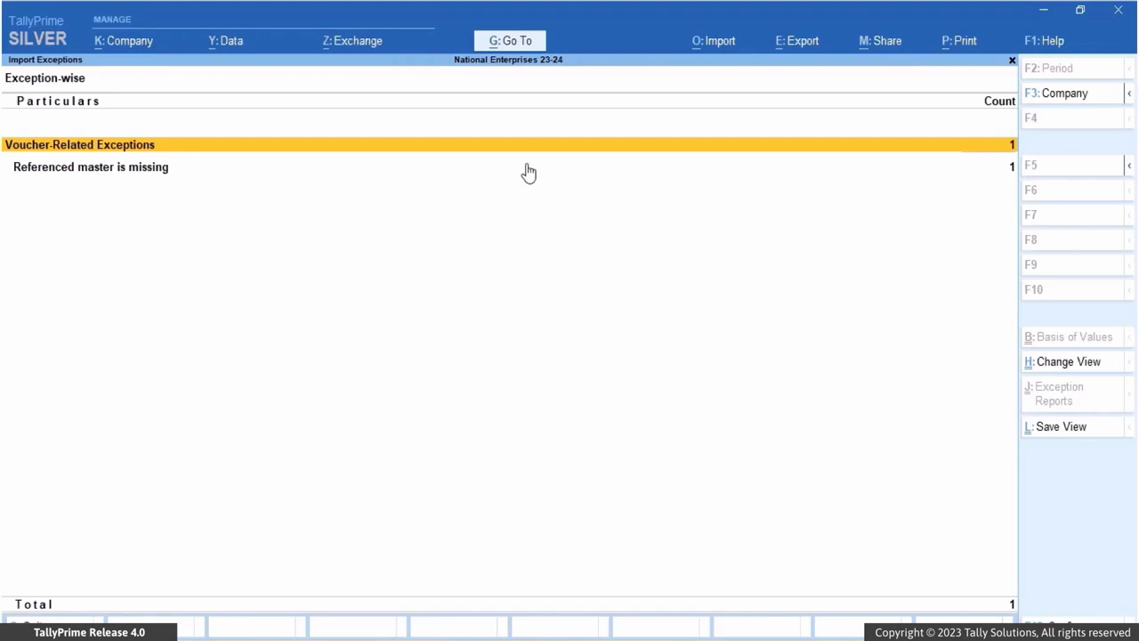
click(528, 170)
click(524, 182)
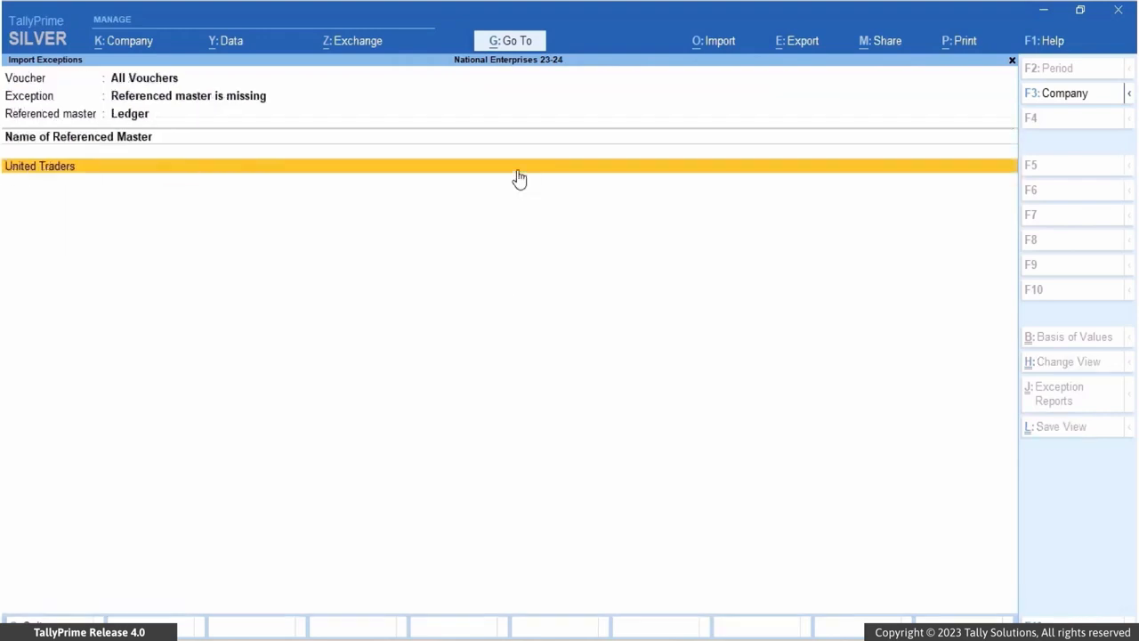
Create the missing United Traders ledger under the Sundry Debtors group, save it and leave the missing ledgers list.
click(518, 169)
click(287, 195)
text(Sun)
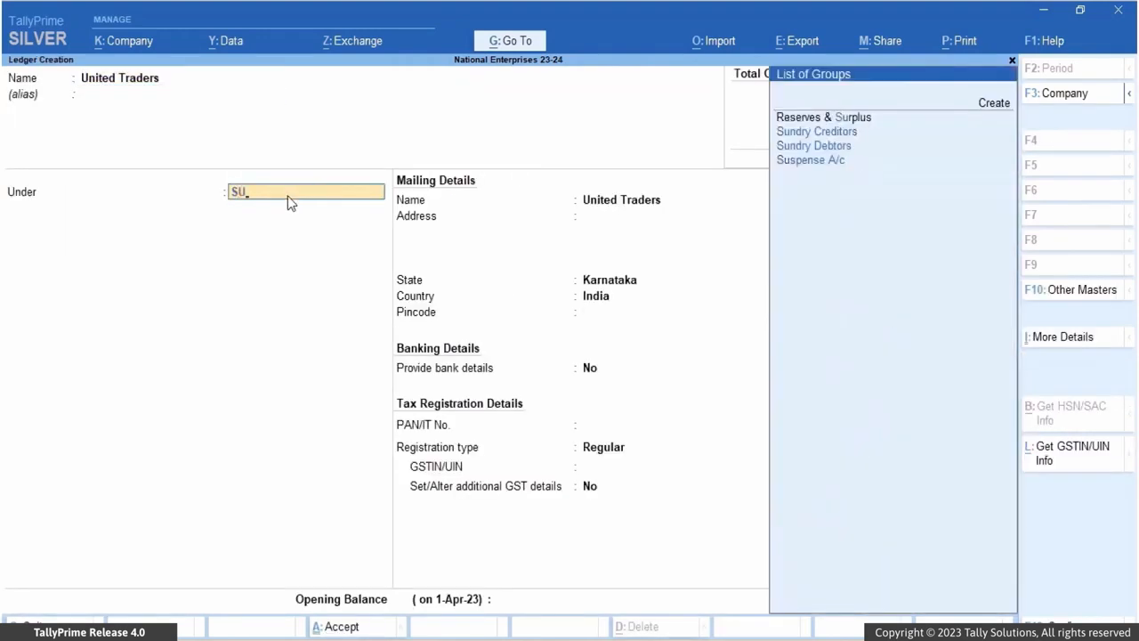
click(813, 133)
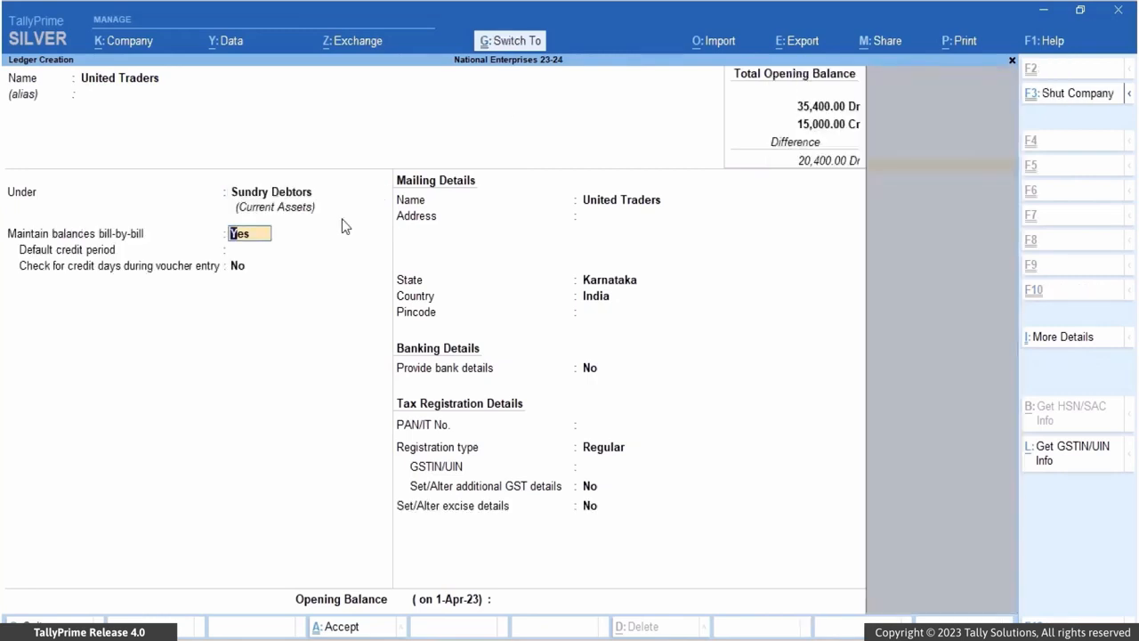
key(ctrl+a)
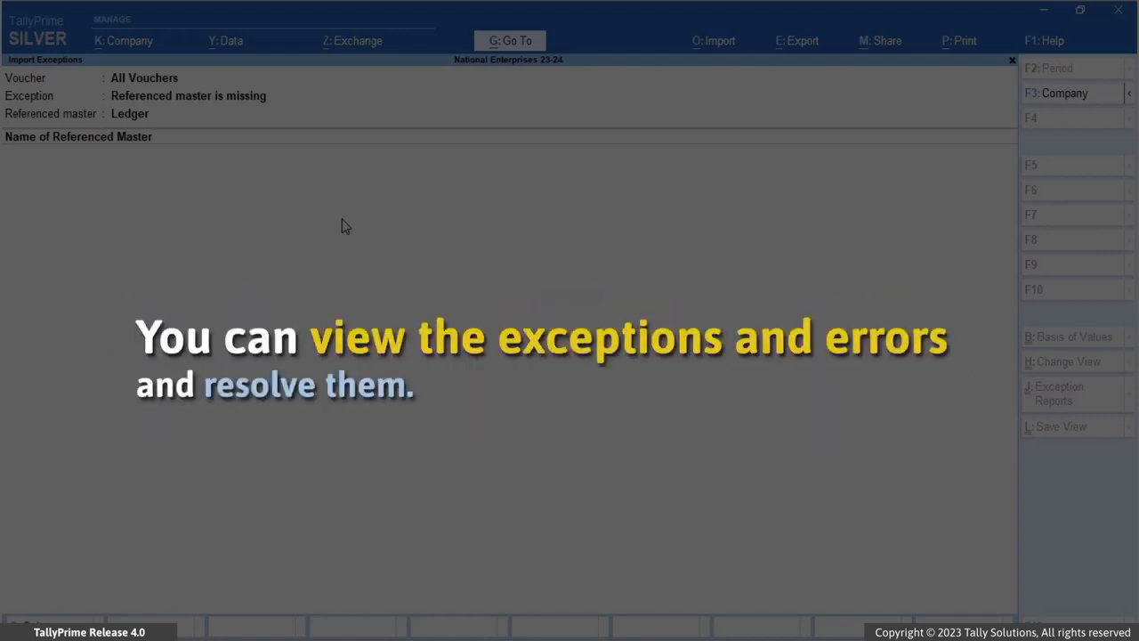
key(Escape)
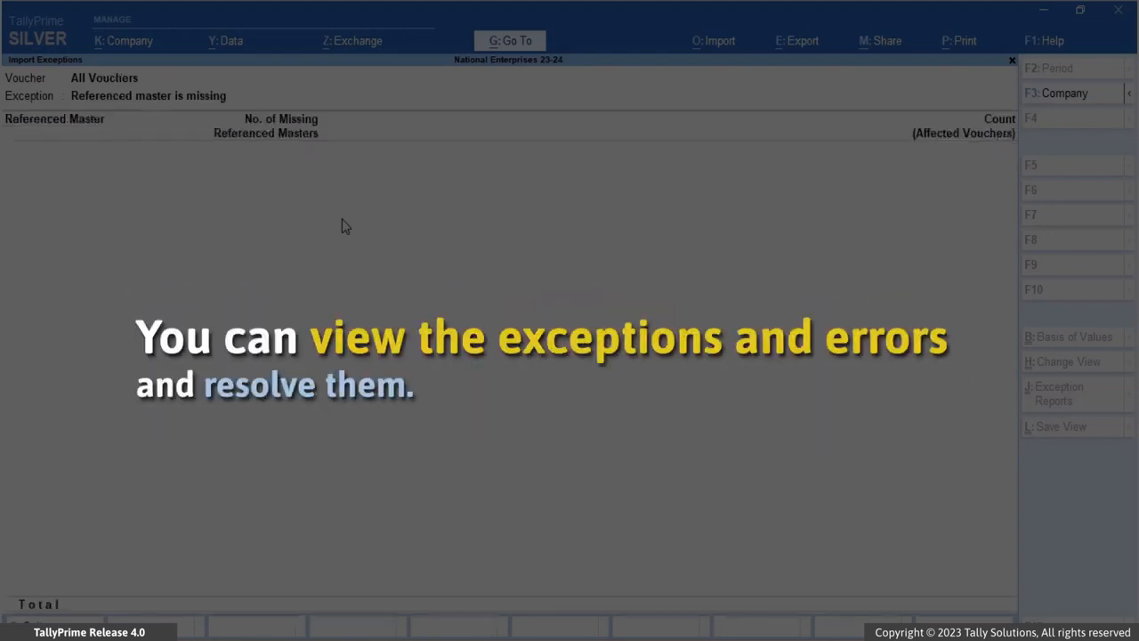